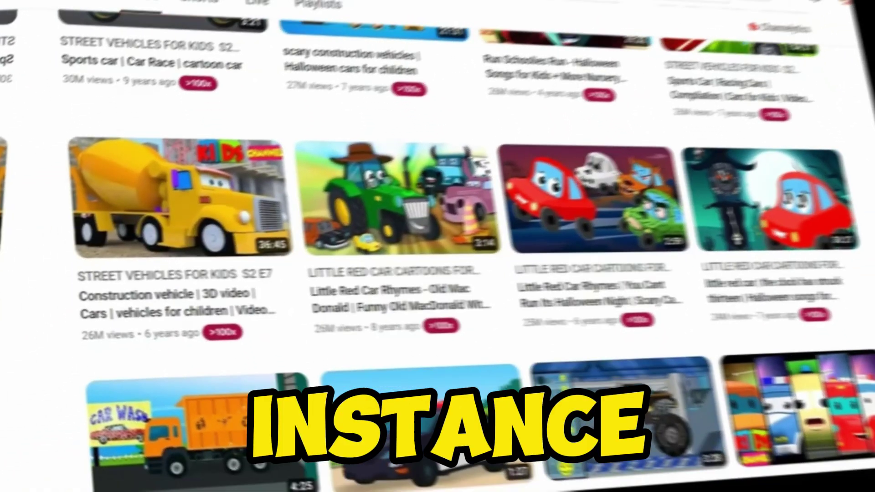
- Browse the kids' YouTube channel's video list to review its titles, thumbnails and view counts
scroll(438, 246, down, 5)
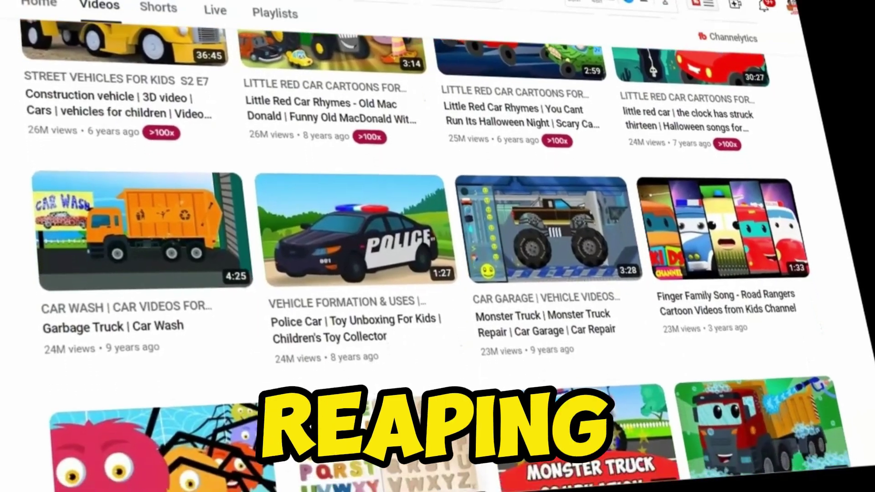
scroll(437, 246, down, 4)
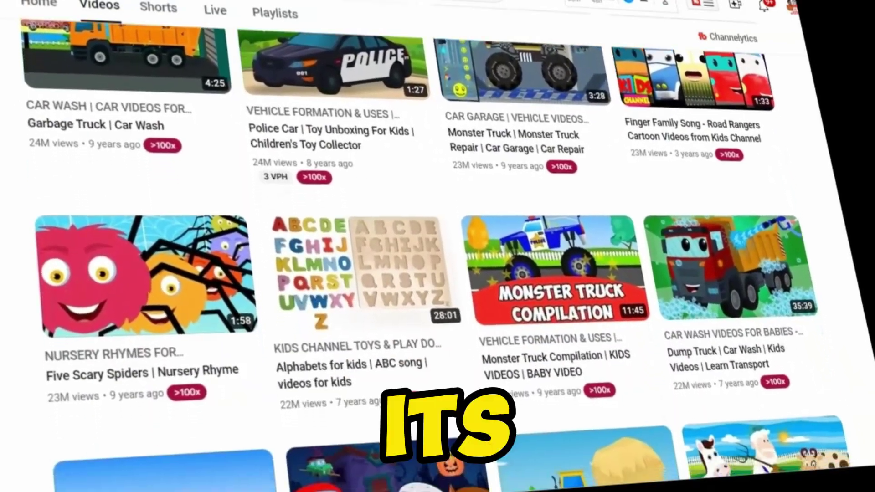
scroll(438, 246, down, 4)
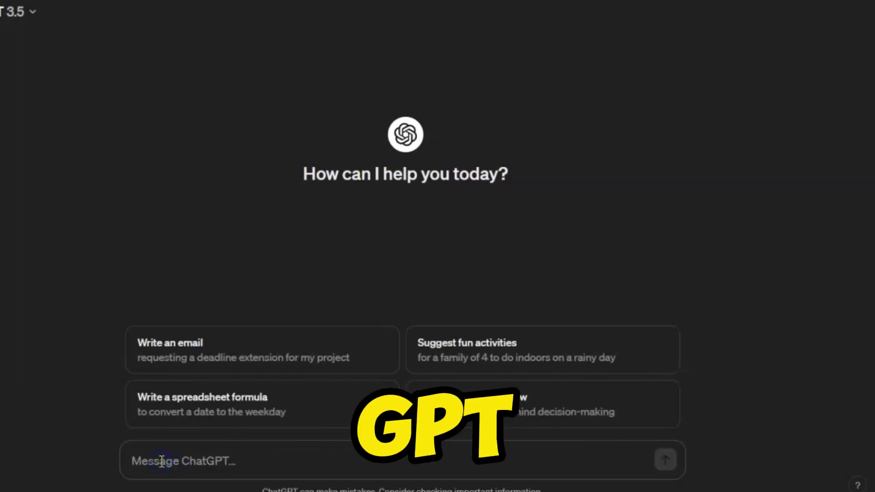
- Switch to ChatGPT, request "20 simple video ideas for kids educational Animation channel", and review the ideas
click(190, 464)
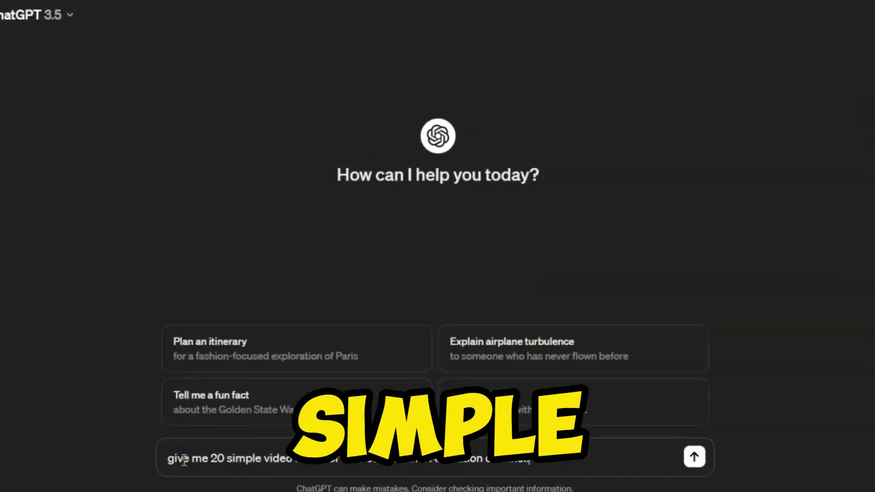
key(Return)
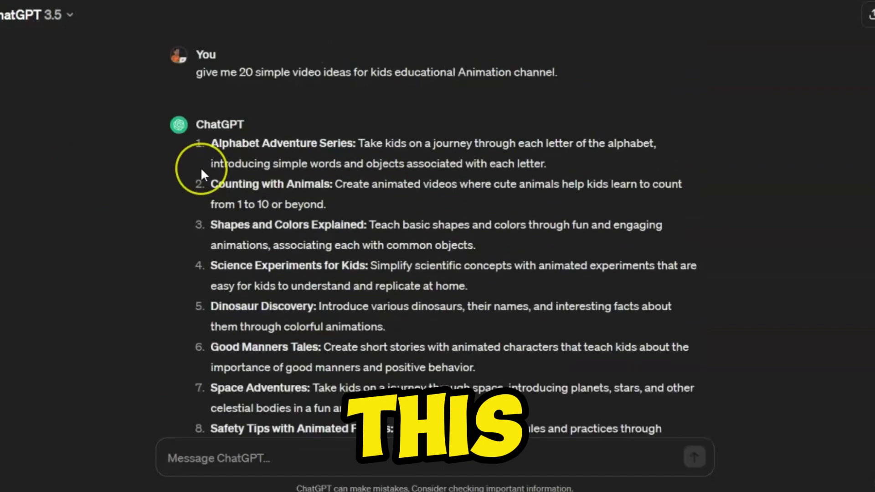
scroll(200, 173, down, 11)
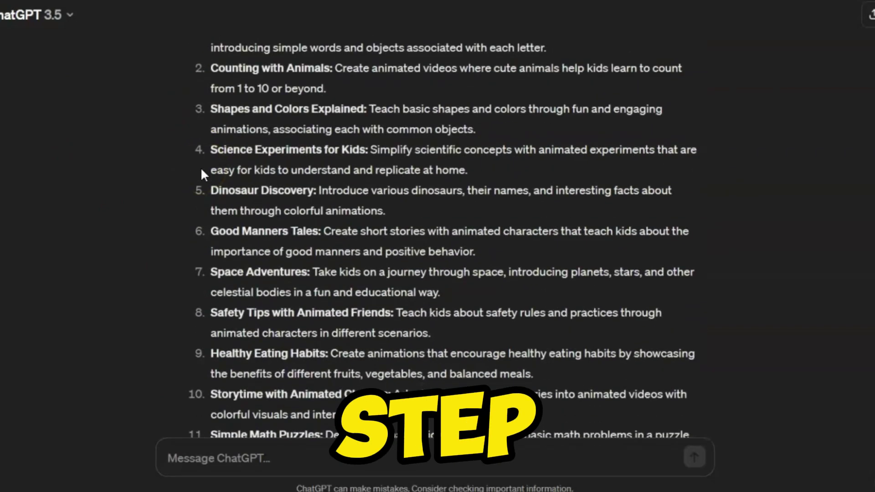
scroll(201, 173, down, 2)
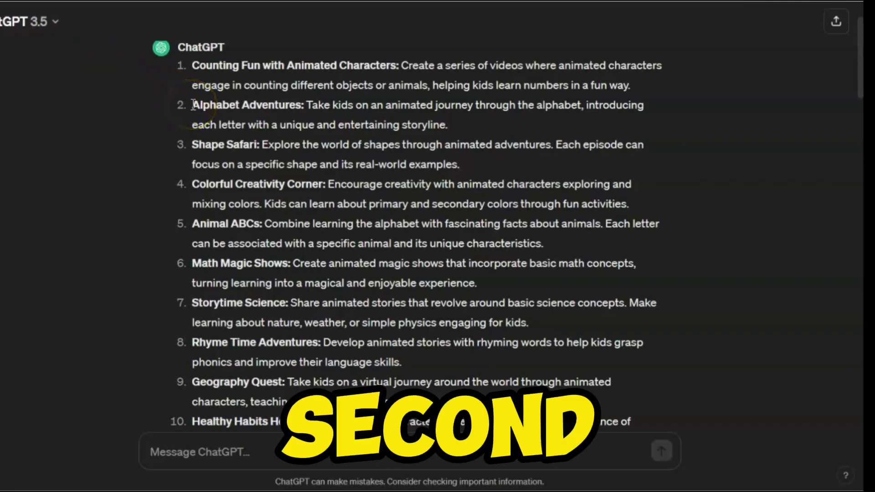
- Request a short educational YouTube video script for kids, based on the idea of an animated journey through the alphabet
drag(218, 101, 490, 127)
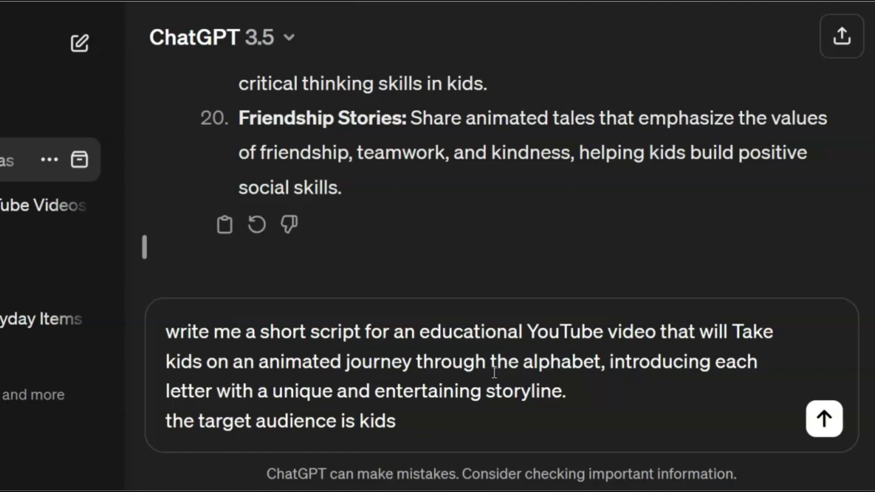
key(ctrl+minus)
key(ctrl+minus)
key(ctrl+minus)
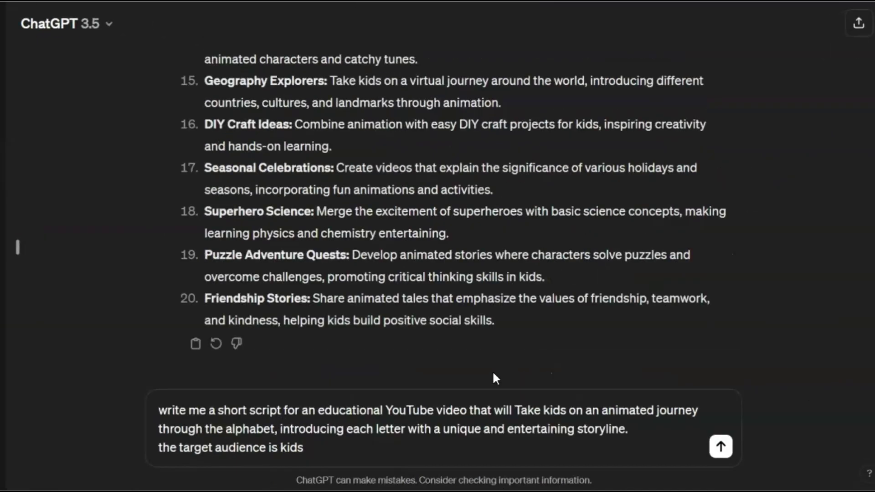
drag(313, 447, 158, 409)
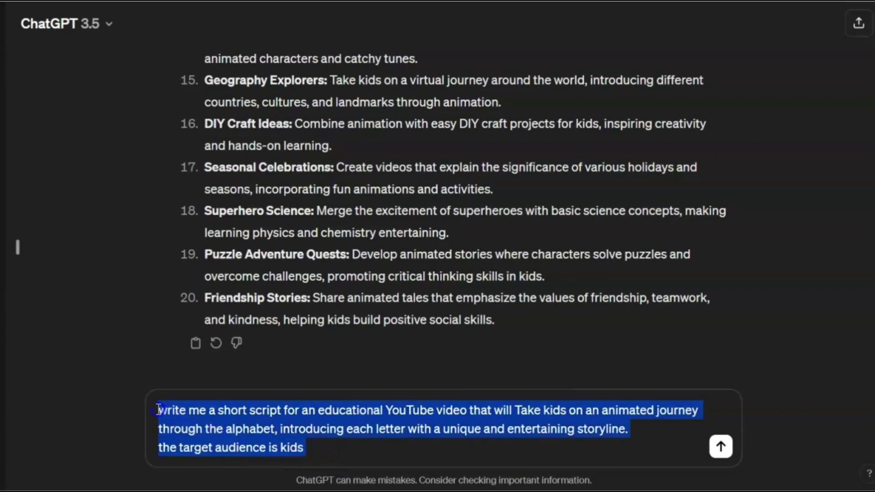
click(312, 362)
click(720, 446)
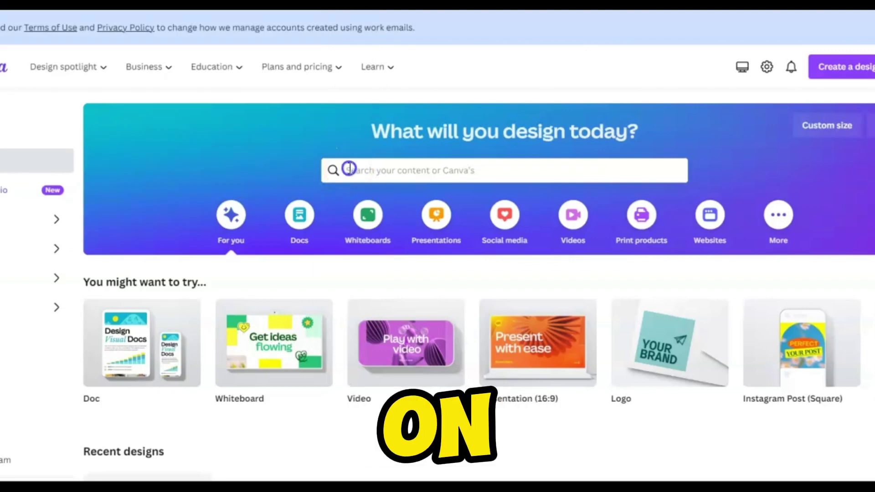
- Switch to Canva, search for "youtube video", and create a blank YouTube video design
click(350, 169)
text(youtube video)
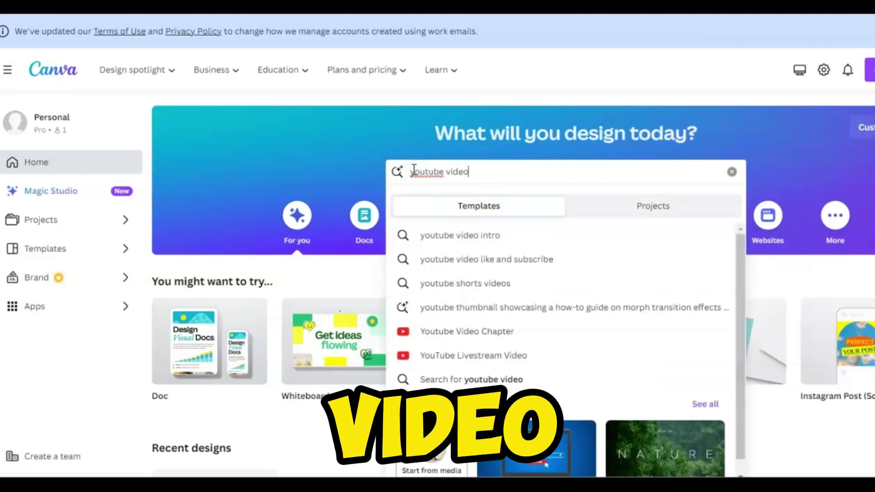
key(Return)
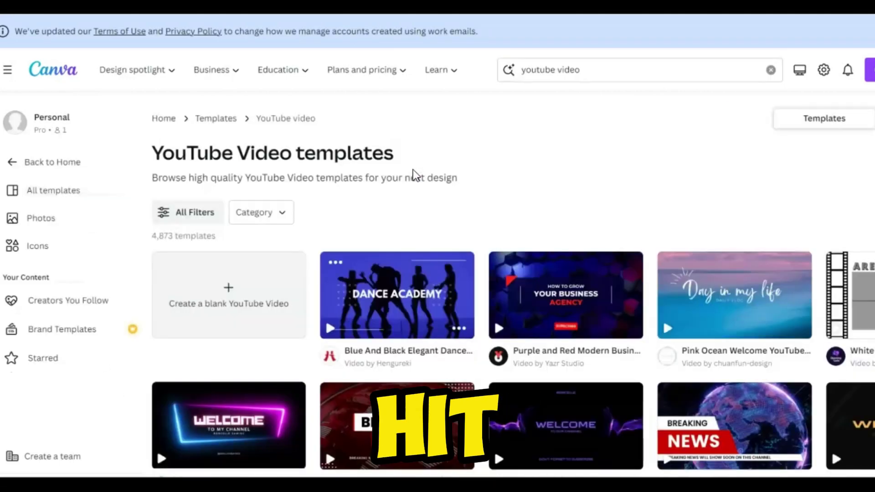
click(254, 287)
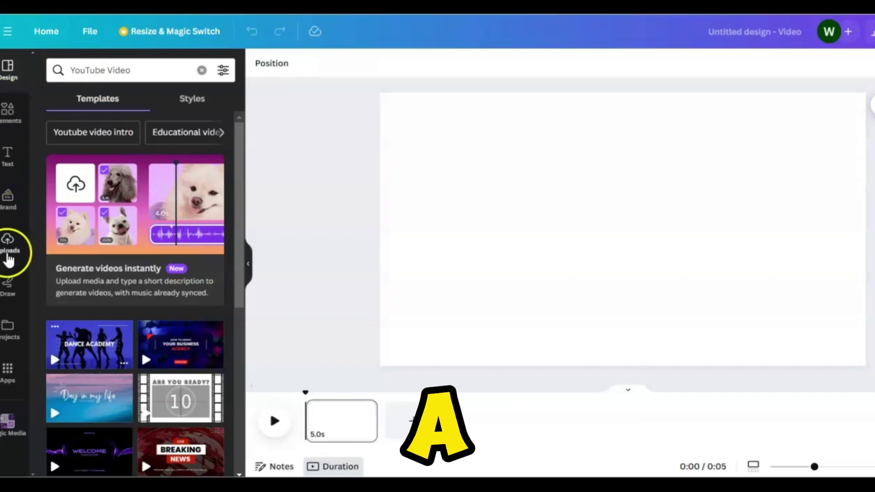
- Find the Magic Media app among the Canva apps and open it
click(7, 376)
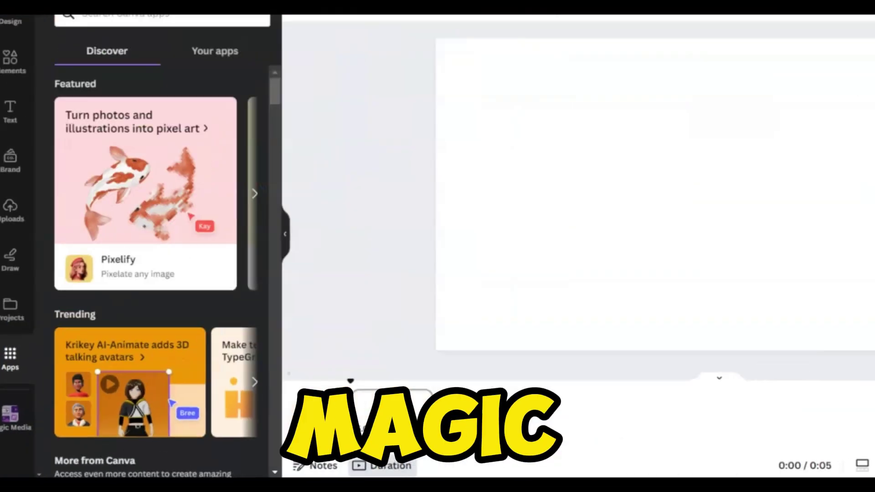
click(205, 73)
text(magic)
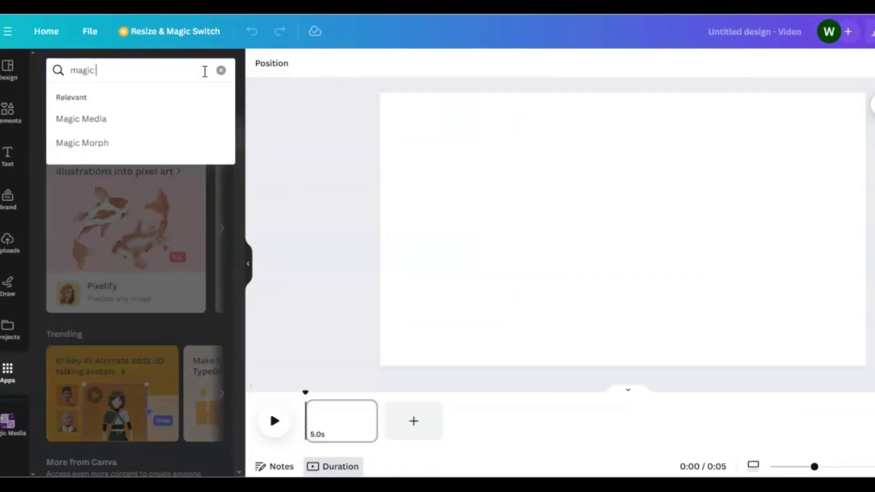
click(100, 119)
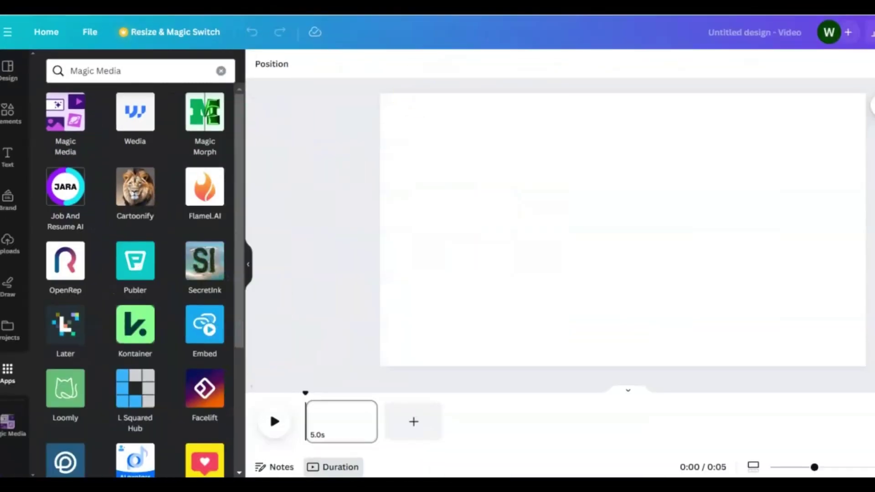
click(141, 210)
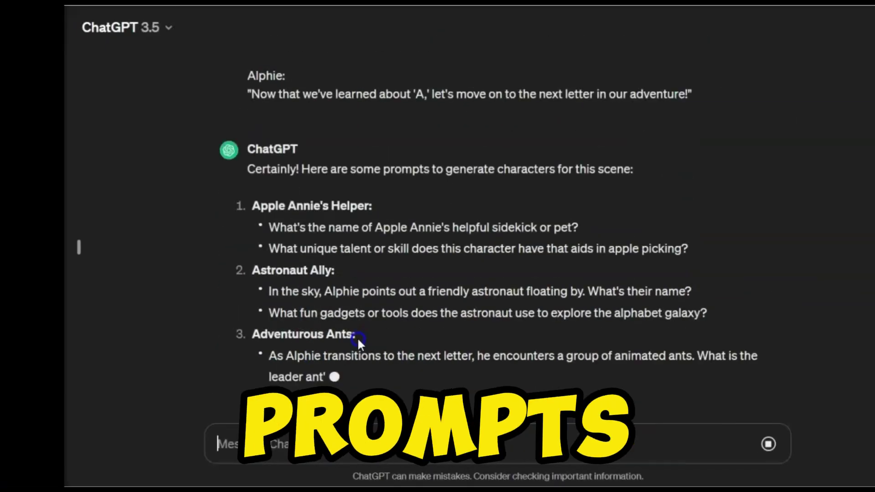
- Switch to ChatGPT and copy the ABC Town Atmosphere image prompt from the generated list
scroll(358, 338, up, 10)
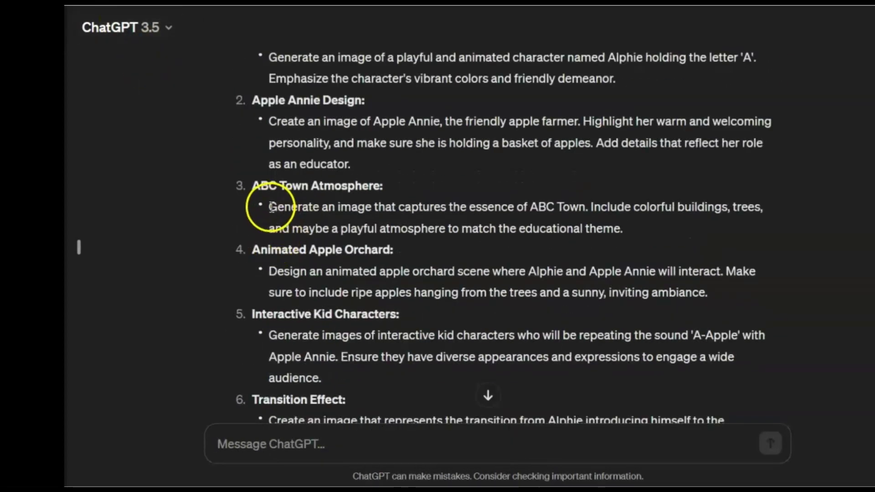
drag(270, 208, 623, 228)
key(ctrl+c)
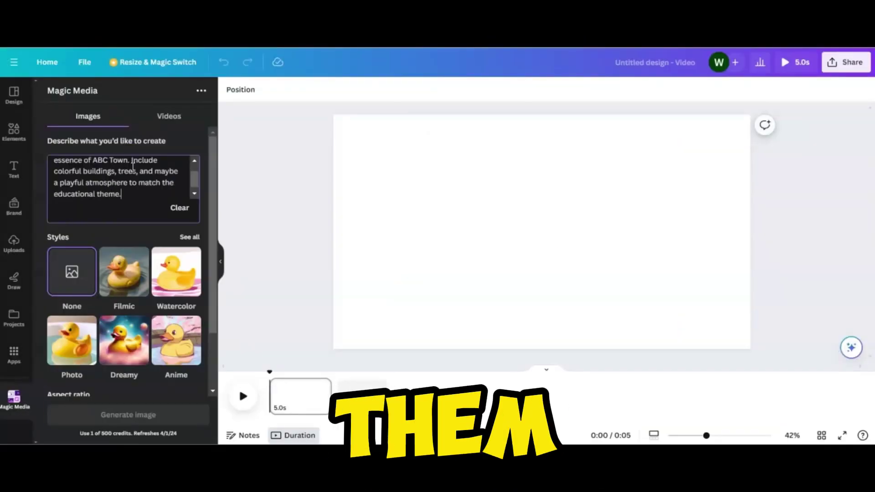
- In Canva's Magic Media, choose an image style from the full style list and generate images from the ABC Town prompt
scroll(180, 283, down, 3)
click(190, 186)
scroll(182, 283, down, 5)
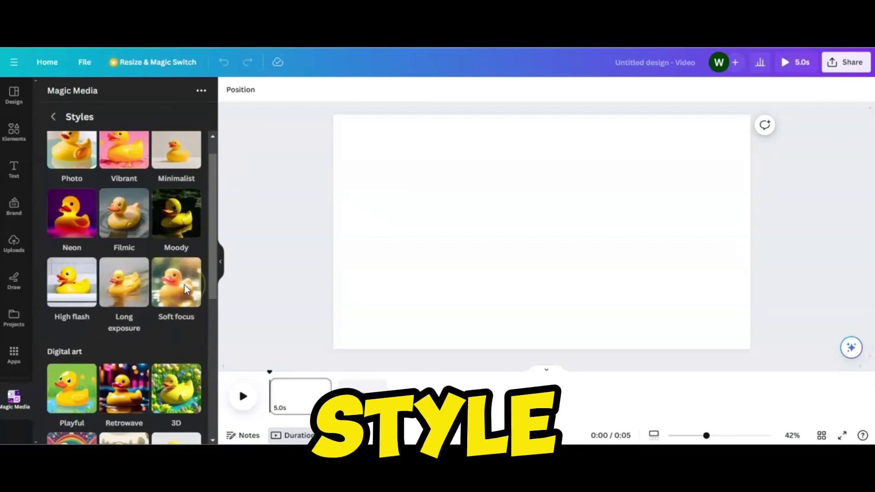
click(186, 290)
click(141, 412)
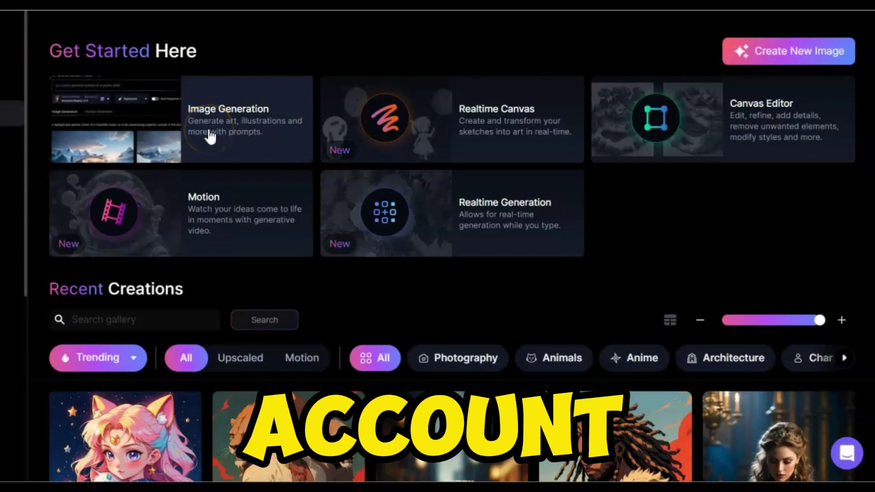
- Switch to Leonardo.Ai, open Image Generation, and replace the prompt with the copied ABC Town description
click(209, 136)
drag(538, 139, 3, 85)
key(ctrl+v)
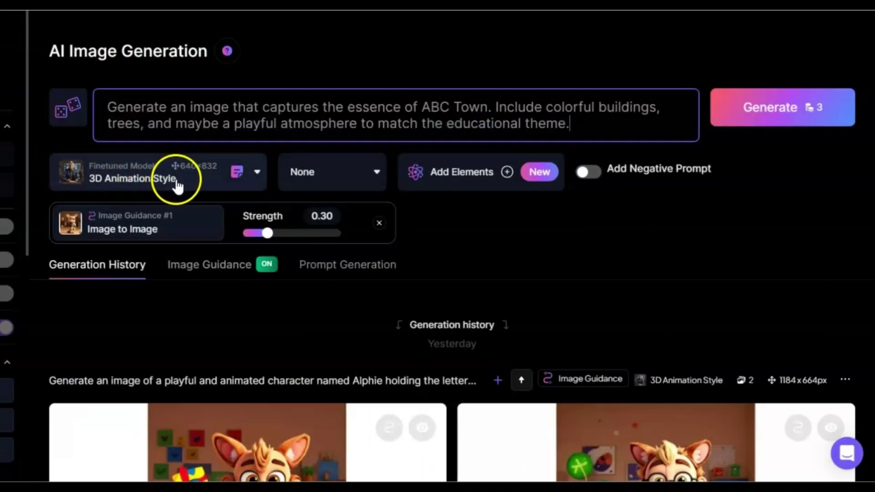
- Check the finetuned model and earlier generations, and generate the ABC Town images in 3D Animation Style
click(244, 176)
scroll(244, 176, down, 4)
click(258, 141)
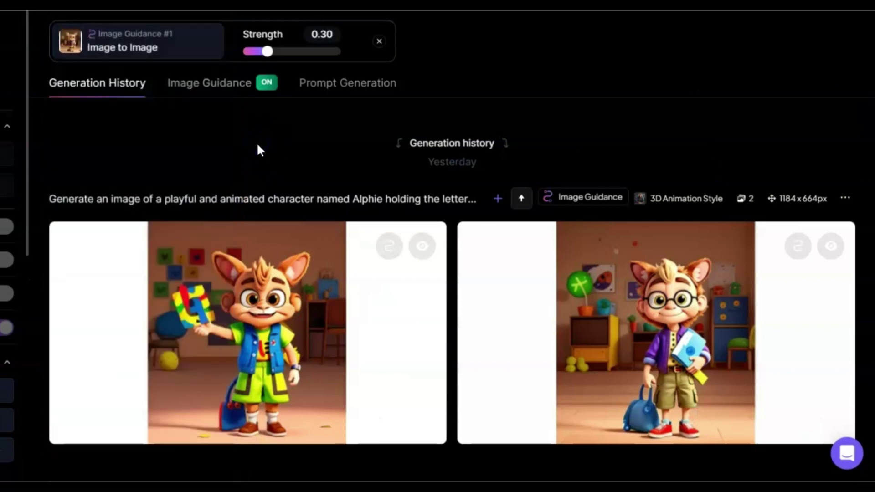
scroll(258, 150, up, 4)
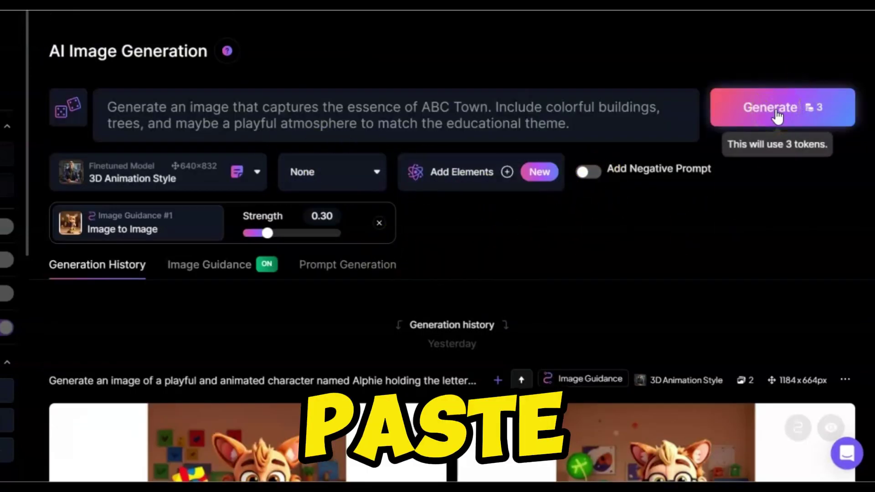
click(748, 107)
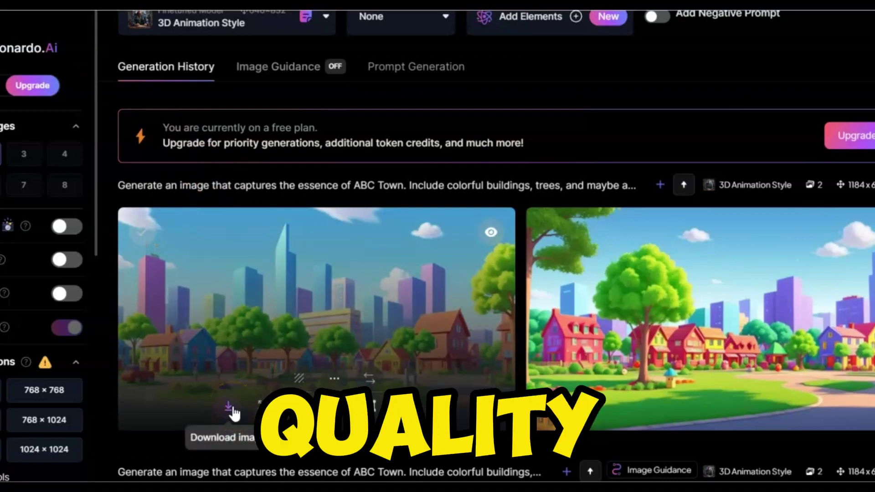
- Open the first generated ABC Town image and save it as a JPEG in the images folder
click(275, 297)
click(438, 429)
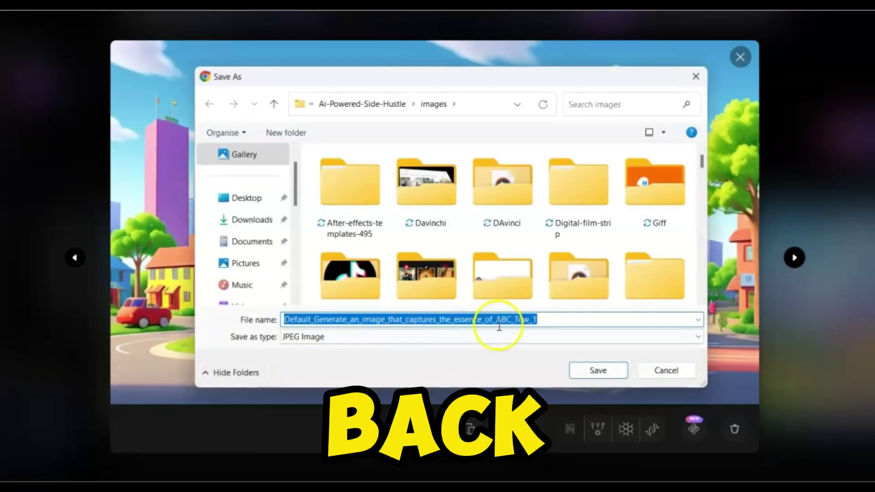
click(584, 367)
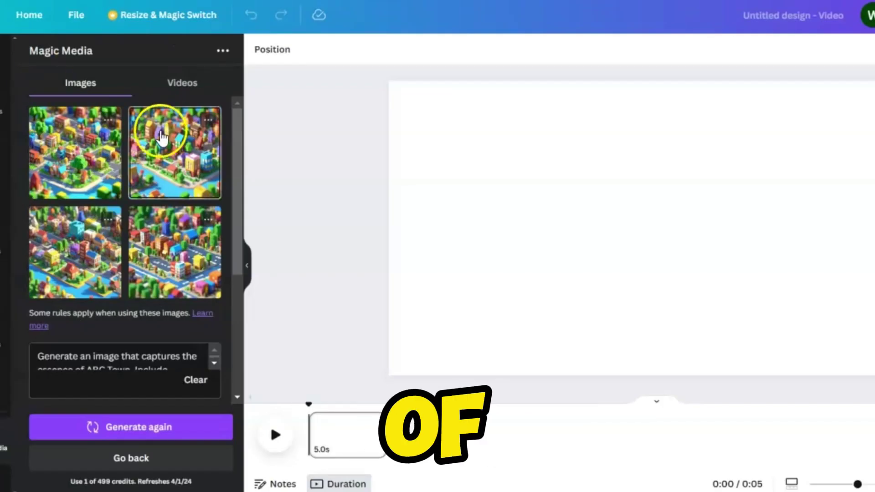
- Switch to Canva, try the second Magic Media town image scaled to cover the page, and delete it
click(162, 137)
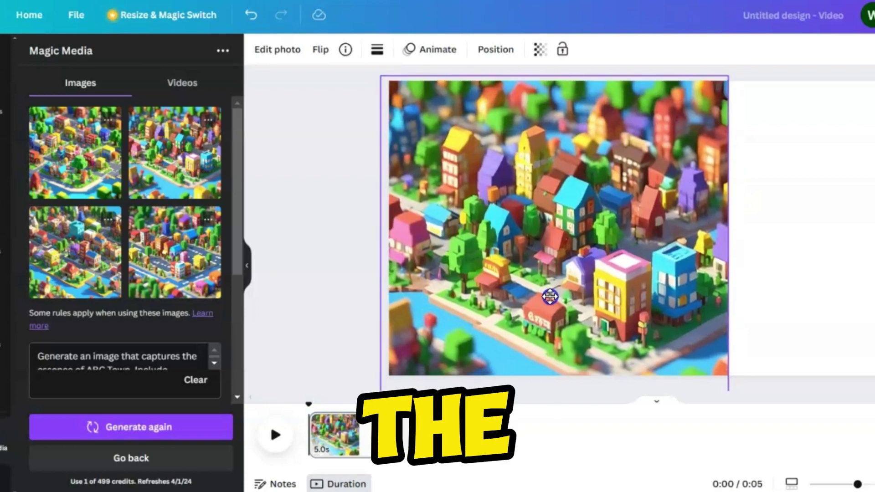
drag(727, 375, 639, 307)
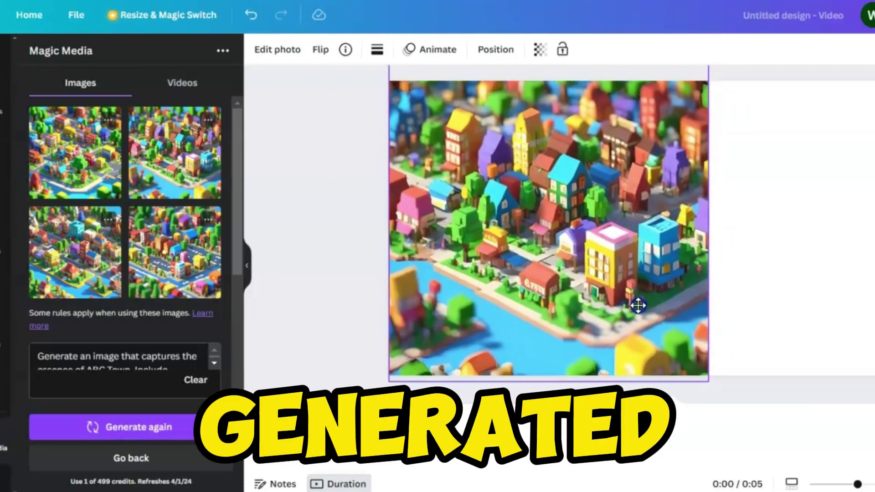
drag(390, 82, 459, 149)
drag(586, 274, 518, 203)
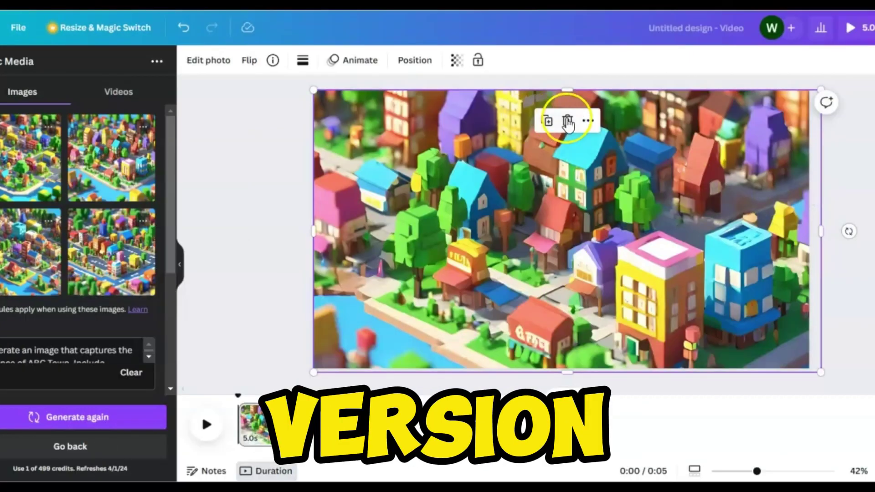
key(Delete)
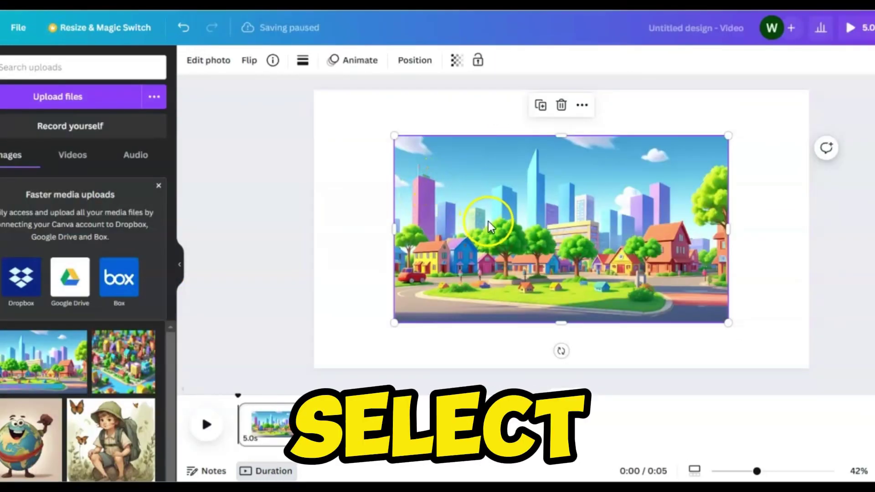
- Set the uploaded ABC Town skyline image as the page background
right_click(489, 221)
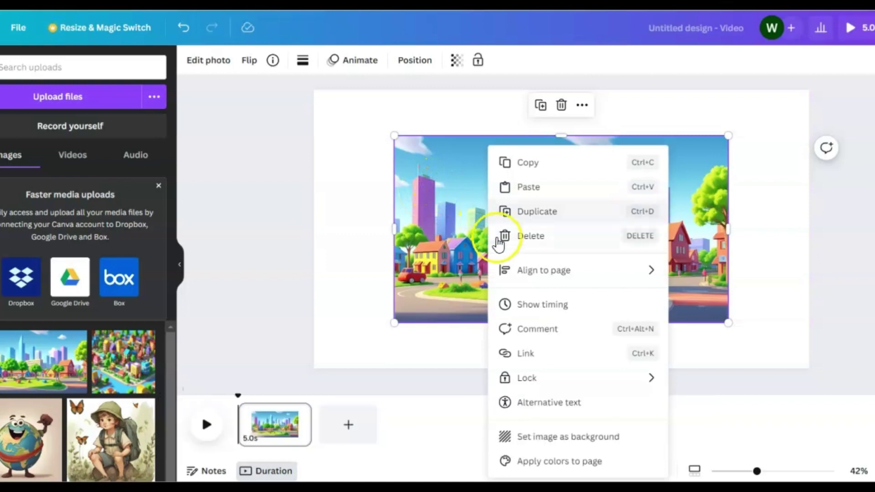
click(529, 439)
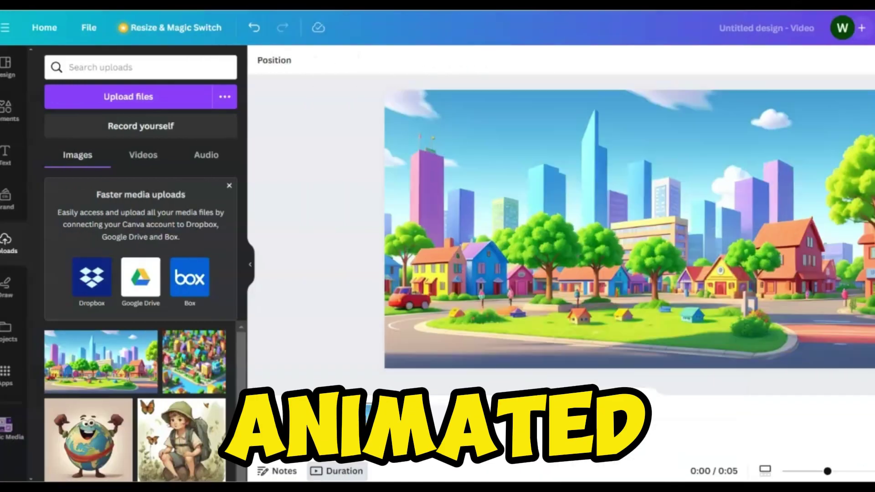
- Find bird graphics among the elements and place two small purple flying birds over the skyline, one on each side of the town
click(7, 110)
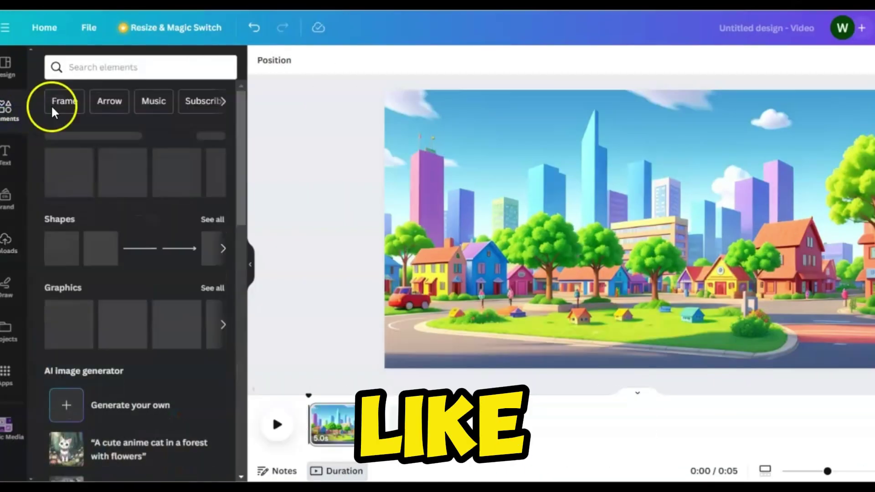
click(136, 67)
text(birds)
key(Return)
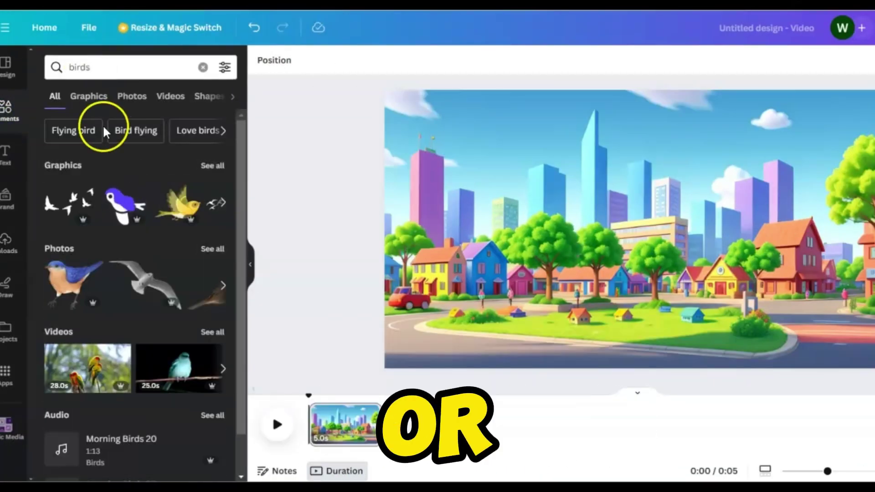
click(88, 96)
click(137, 187)
drag(517, 120, 807, 194)
drag(709, 191, 510, 189)
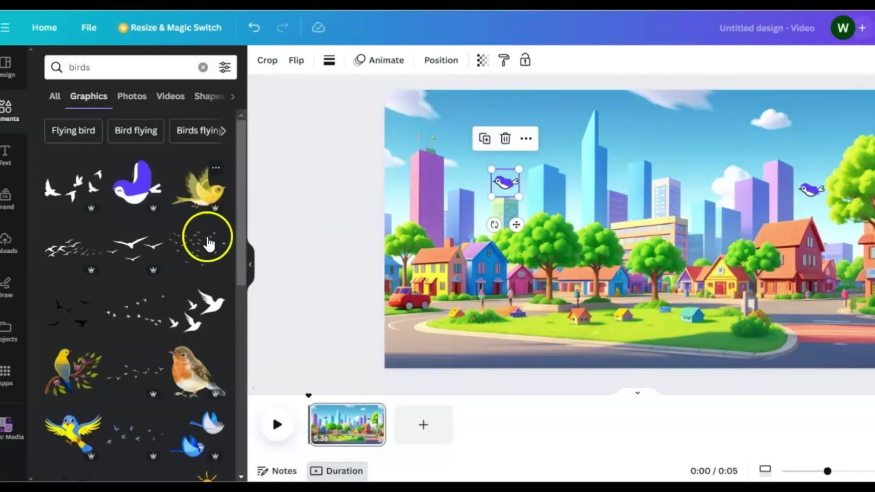
- Add the brown robin with a sun graphic, scaled down in the sky above the centre of the town
scroll(208, 244, down, 3)
click(189, 358)
drag(538, 136, 637, 225)
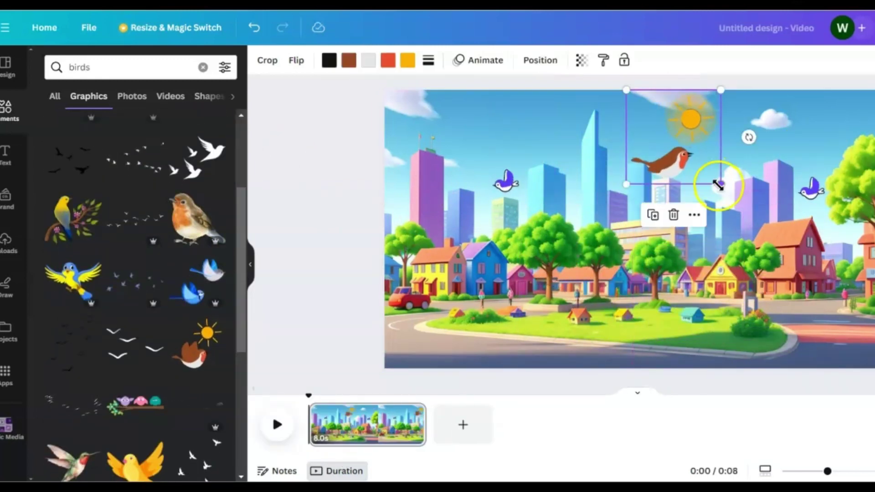
drag(718, 185, 670, 146)
click(553, 270)
- Search the graphics for trees and place a small green cartoon tree on the right part of the town's lawn
scroll(150, 319, down, 3)
click(106, 72)
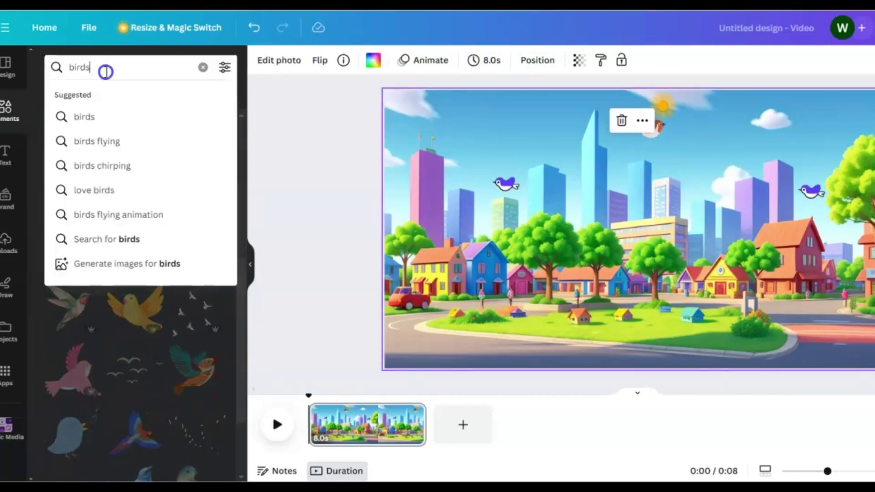
drag(106, 71, 36, 81)
text(trees)
key(Return)
click(73, 368)
drag(524, 122, 639, 278)
drag(703, 309, 598, 304)
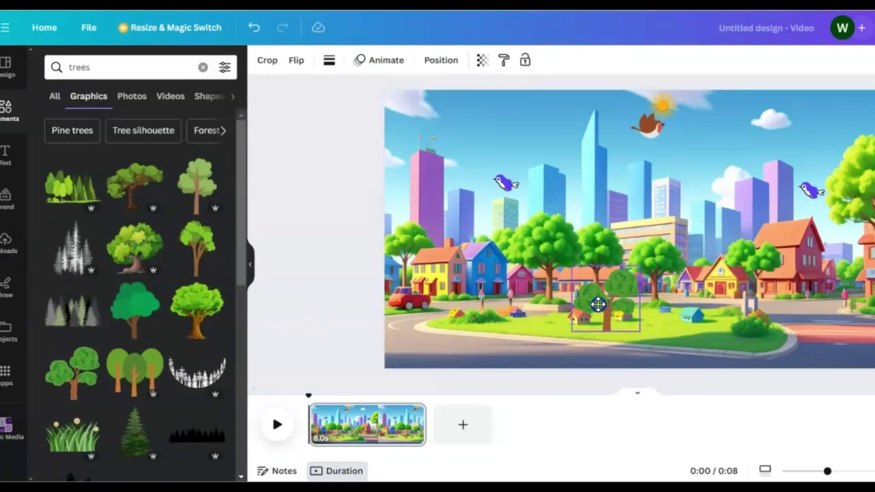
drag(536, 309, 680, 312)
drag(652, 274, 566, 260)
- Add the light green tree with round leaf clusters and stand it tall on the left part of the lawn
scroll(167, 334, down, 3)
scroll(166, 335, down, 5)
click(72, 298)
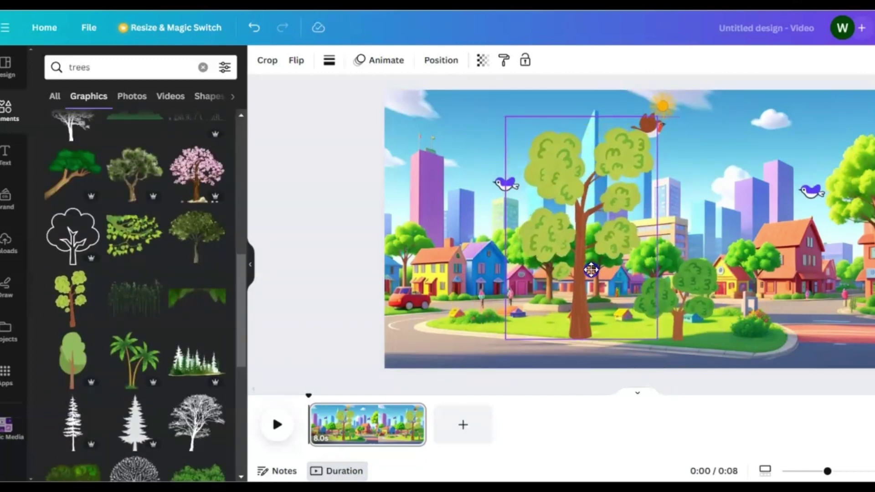
drag(591, 269, 557, 256)
click(718, 385)
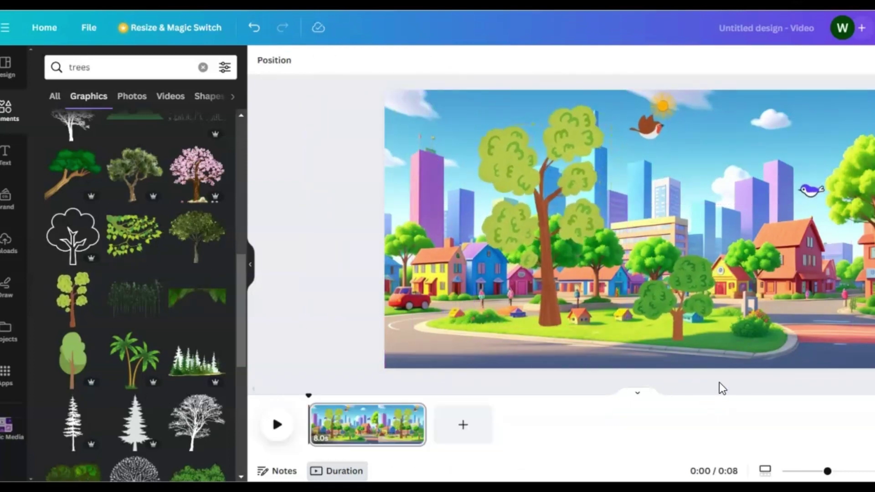
- Redo the ABC TOWN title edits up to the curved red lettering with a white outline
click(283, 31)
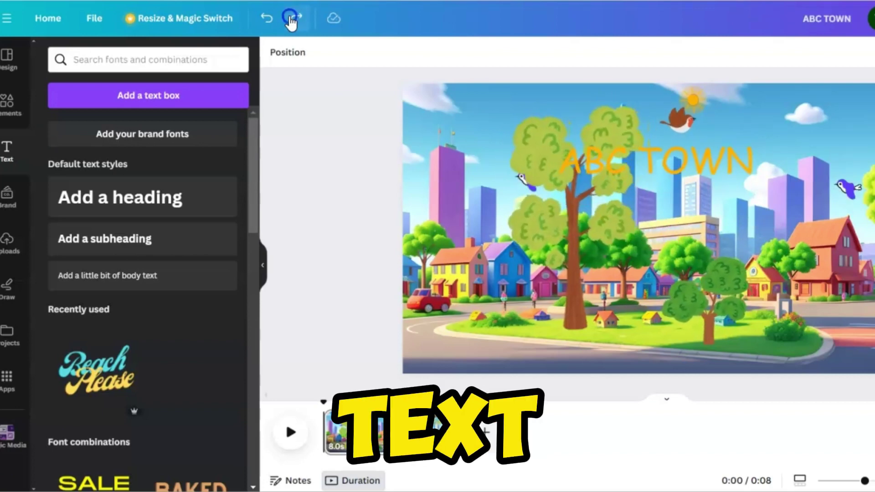
click(290, 20)
click(290, 20)
click(291, 21)
click(290, 20)
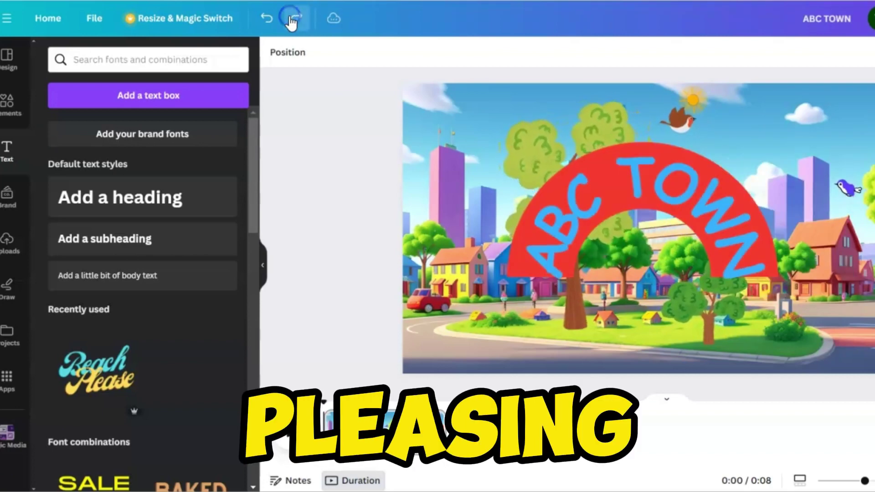
click(290, 21)
click(290, 20)
click(290, 21)
click(291, 21)
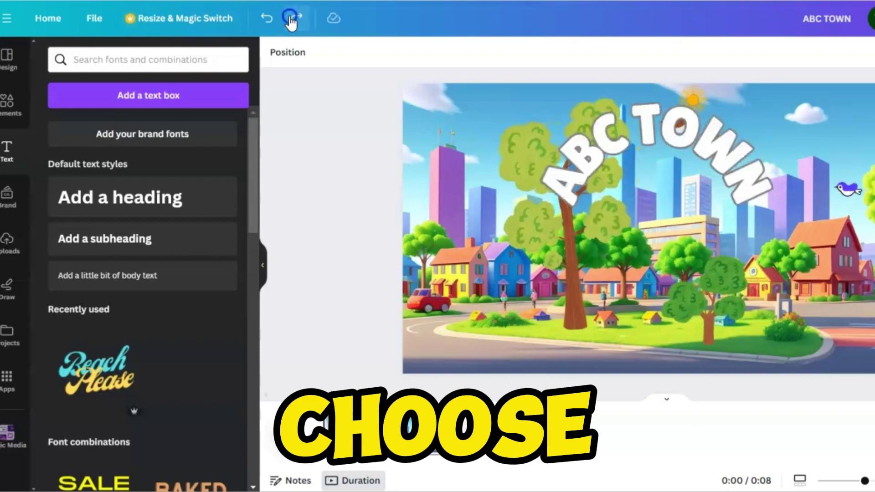
click(290, 20)
click(291, 20)
click(291, 20)
click(291, 20)
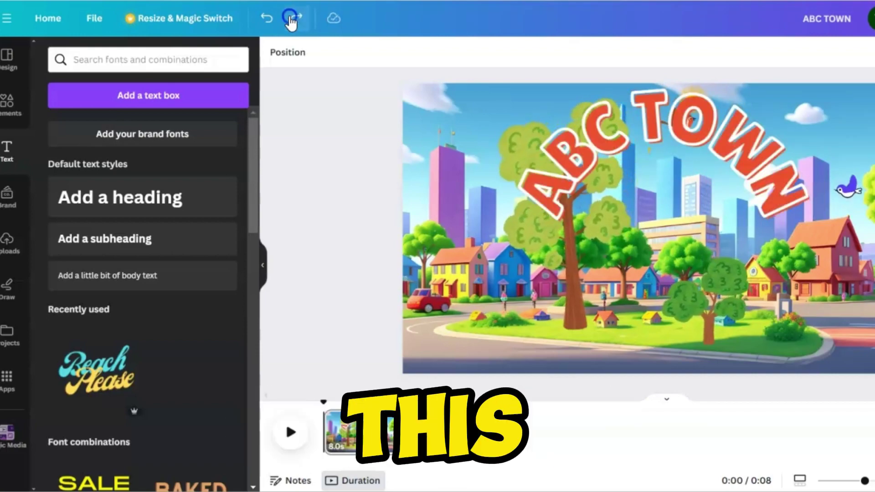
click(290, 20)
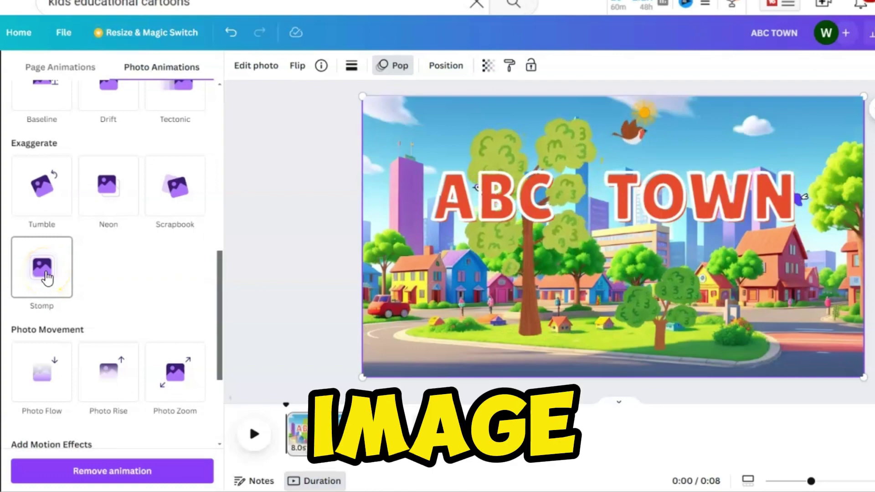
- Apply the Stomp animation to the town background image and browse the title's text animations
click(46, 278)
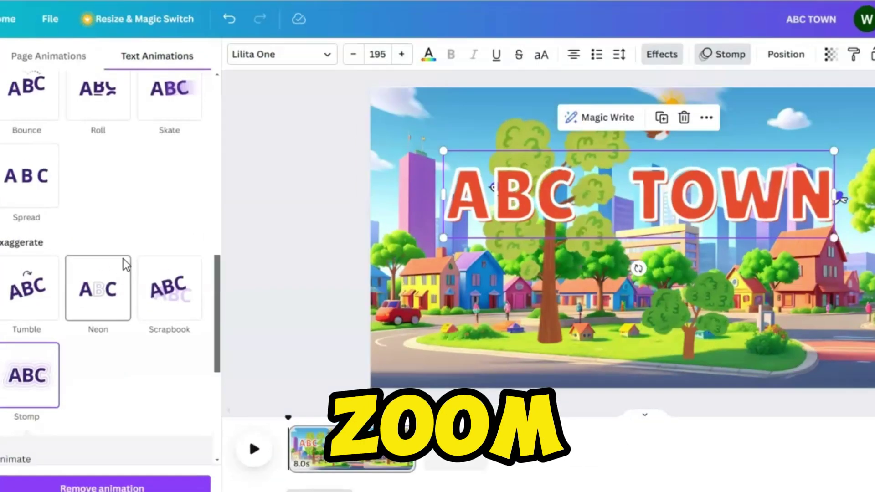
scroll(123, 259, up, 5)
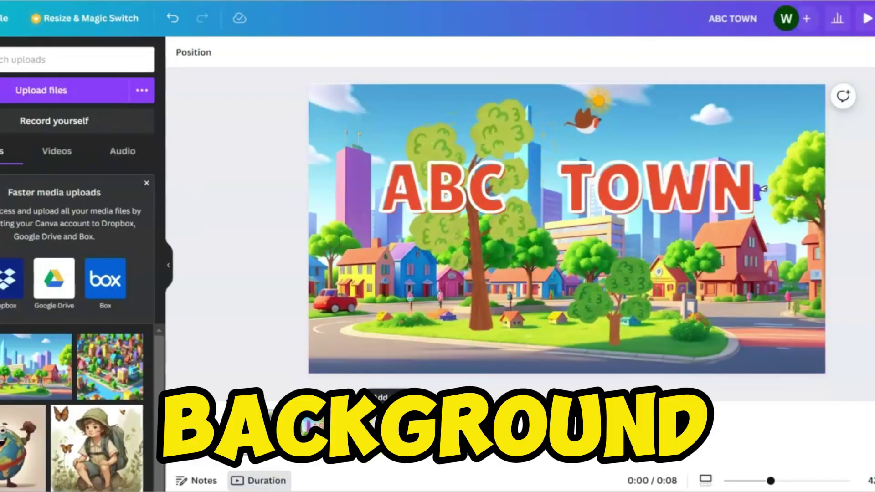
- Add a second page to the video with the apple orchard image as its background
key(ctrl+Return)
key(alt+Tab)
drag(652, 277, 403, 278)
click(529, 388)
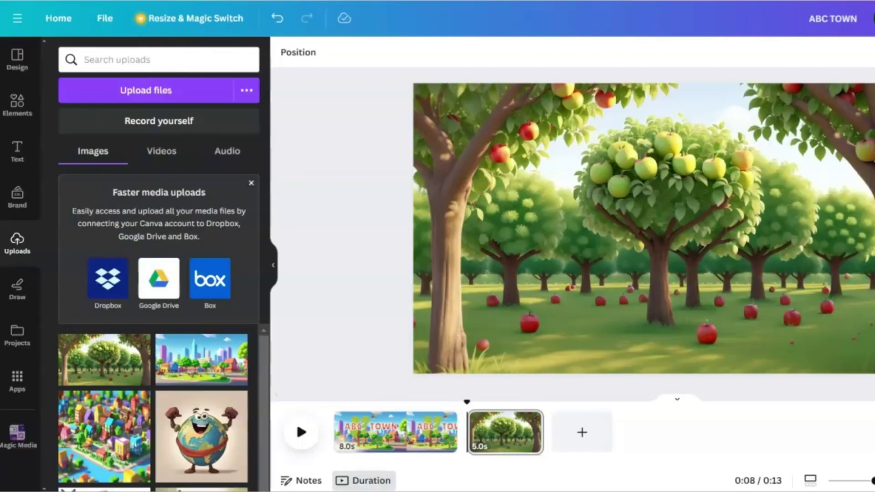
- Search the elements for "apple" and browse the graphics for a cartoon apple character
click(19, 103)
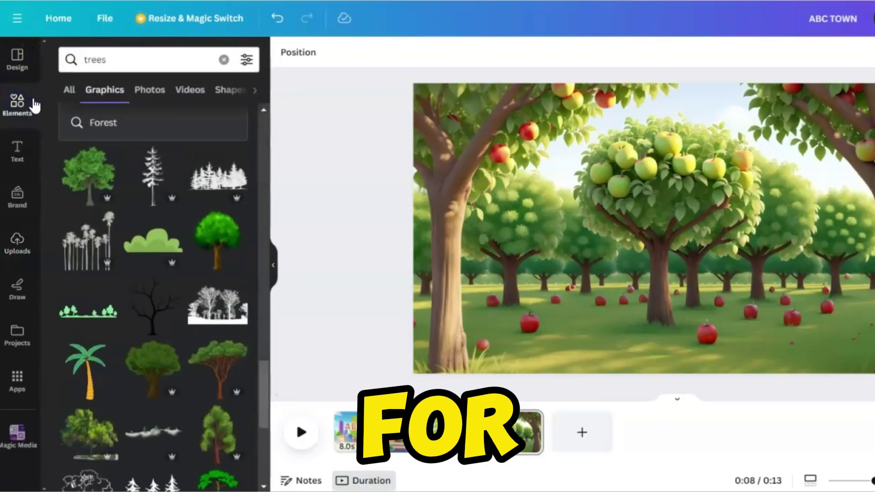
click(228, 61)
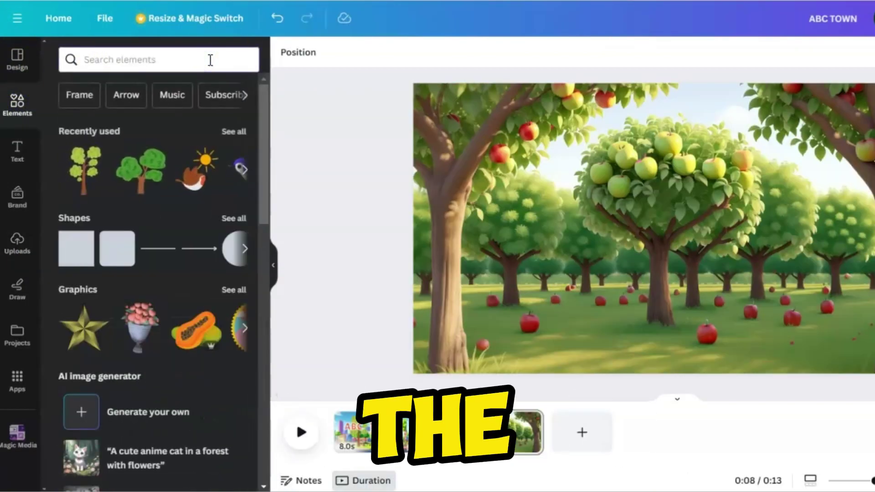
click(210, 60)
text(apple)
key(Return)
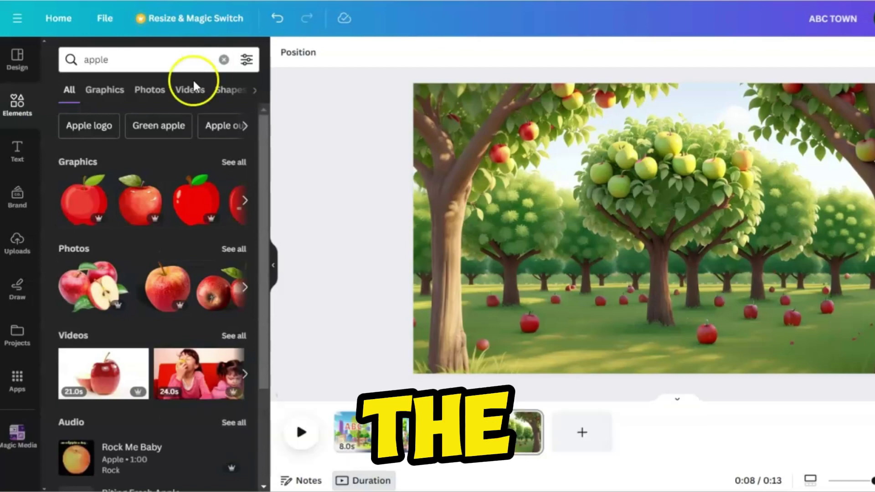
click(72, 164)
scroll(86, 254, down, 5)
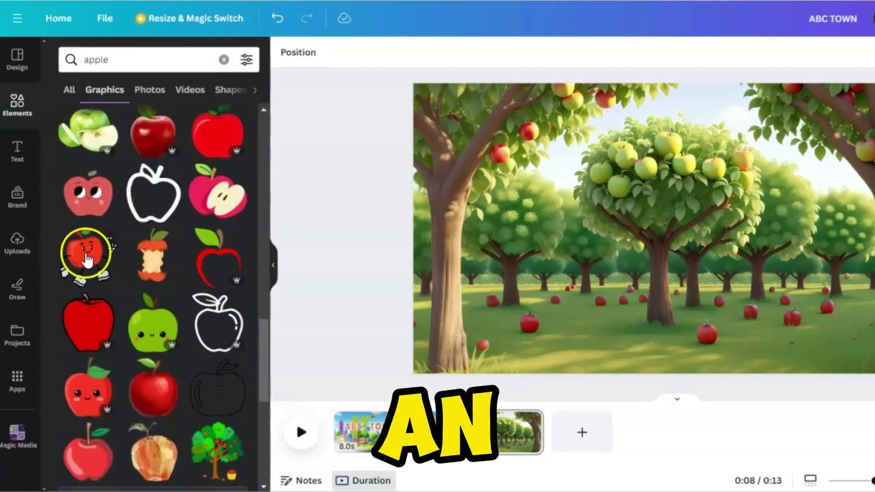
- Place the walking cartoon apple character in the orchard scene, scaled down and standing on the grass at the left
drag(87, 253, 776, 258)
drag(631, 144, 743, 259)
drag(775, 296, 524, 314)
scroll(152, 274, down, 5)
drag(89, 189, 637, 337)
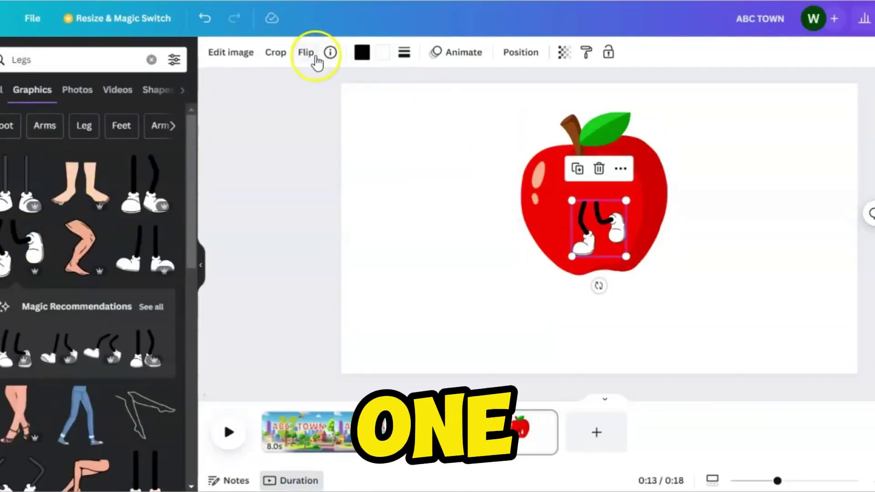
- Enlarge the cartoon legs and fit them under the red apple
drag(651, 265, 658, 377)
drag(601, 313, 620, 302)
- Search the graphics for "hands" and attach the gloved cartoon arm to the apple's left side
triple_click(54, 64)
text(hands)
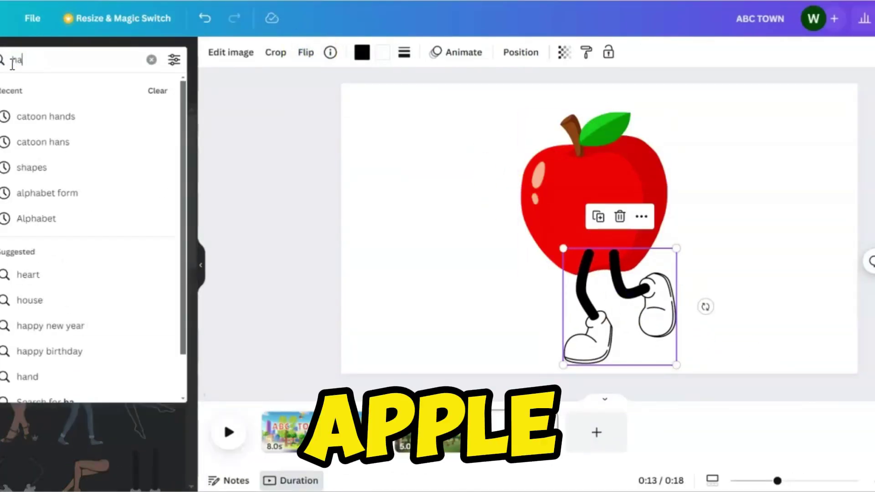
key(Return)
click(146, 183)
drag(595, 218, 511, 252)
- Flip the second gloved arm horizontally and attach it to the apple's right side
click(306, 53)
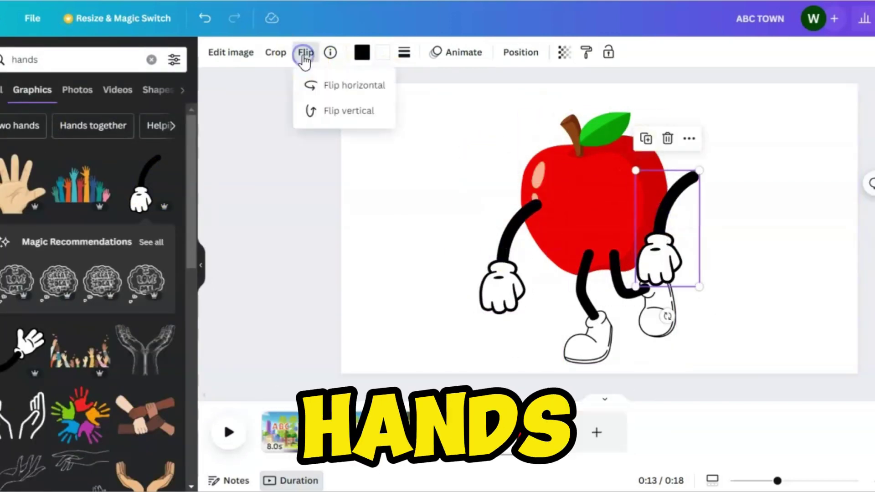
click(351, 86)
drag(671, 211, 679, 229)
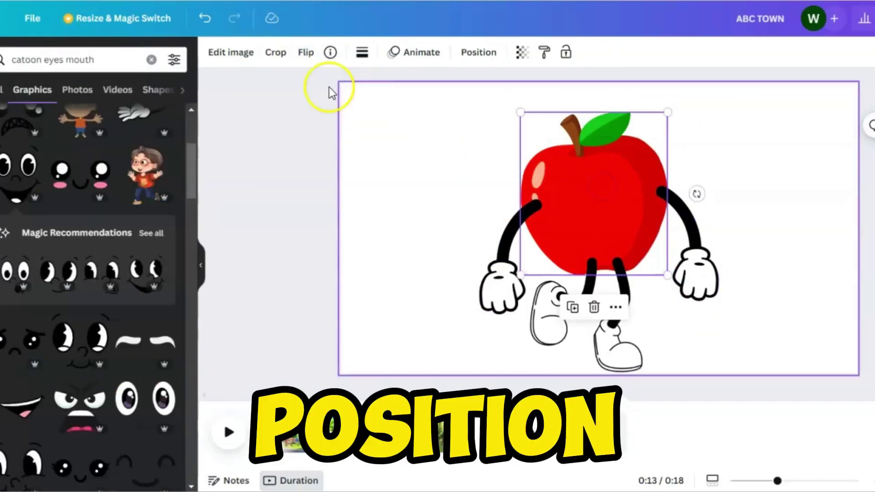
- Add a smiling cartoon face enlarged on the apple's front and select all parts of the character together
click(479, 52)
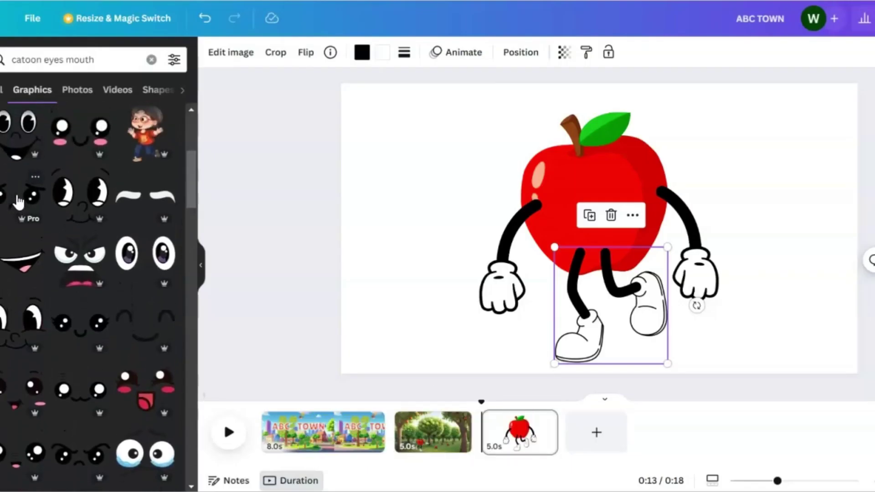
click(20, 189)
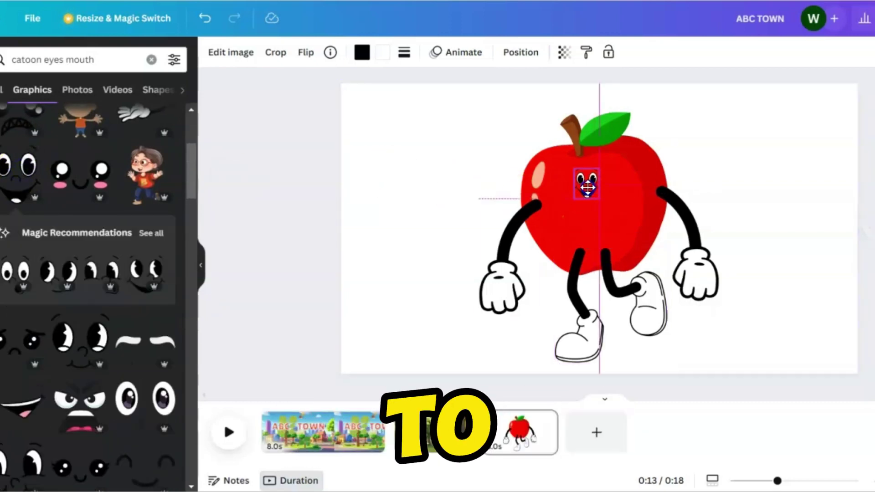
drag(600, 197, 655, 232)
drag(602, 201, 574, 174)
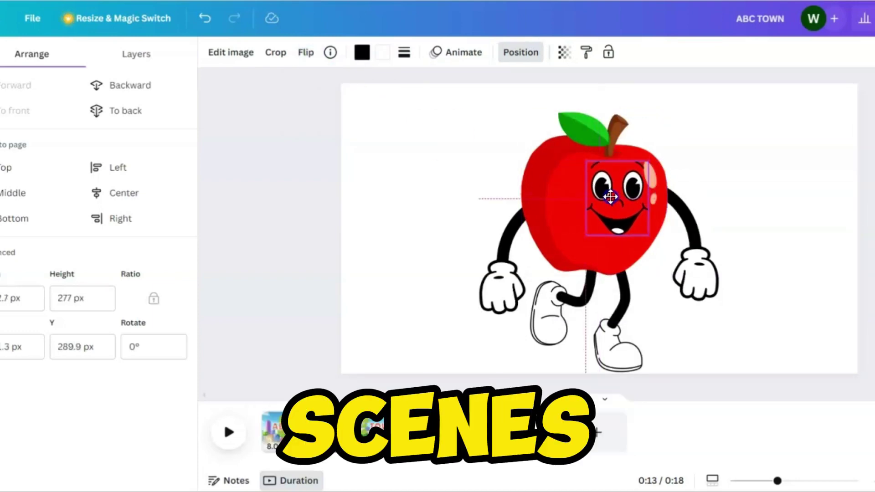
click(790, 236)
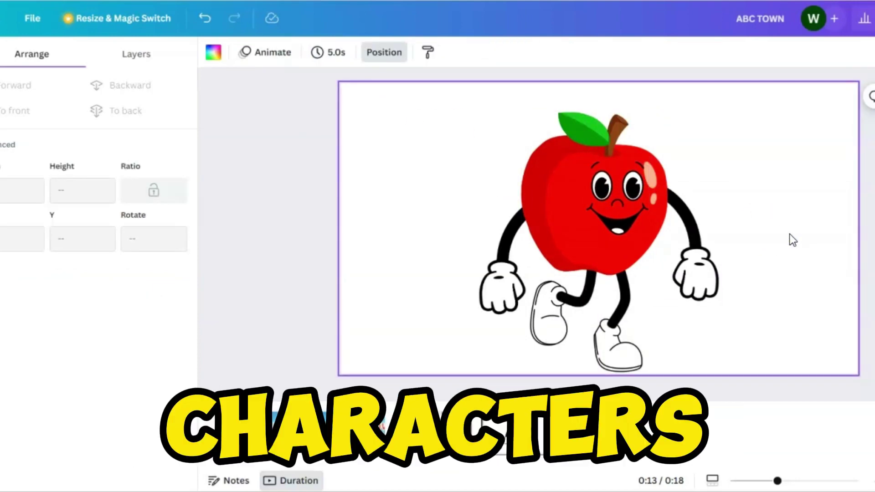
drag(782, 340, 477, 110)
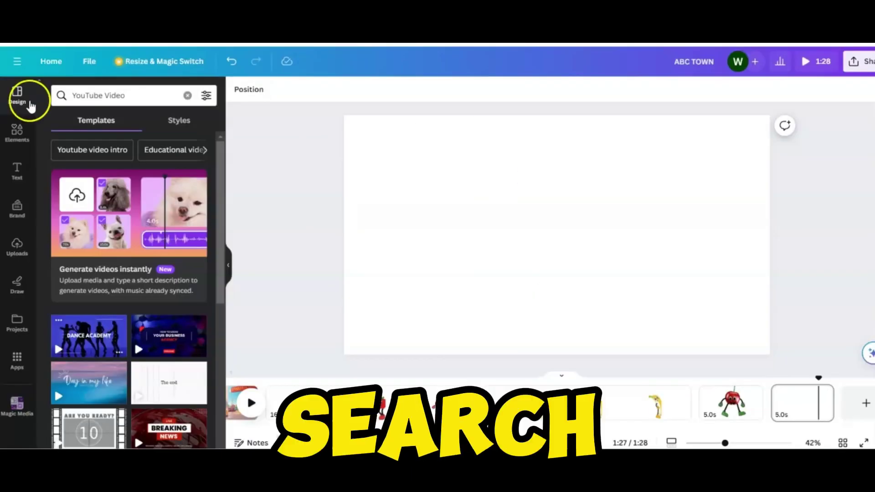
- Search the elements for "banana" and browse the matching graphics
click(17, 132)
click(97, 95)
text(bana)
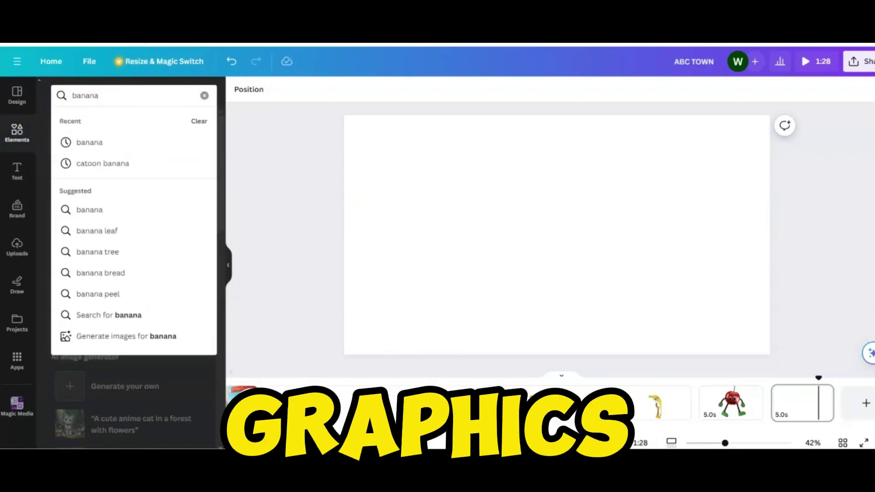
text(na)
key(Return)
click(73, 179)
scroll(122, 239, down, 3)
scroll(119, 248, up, 3)
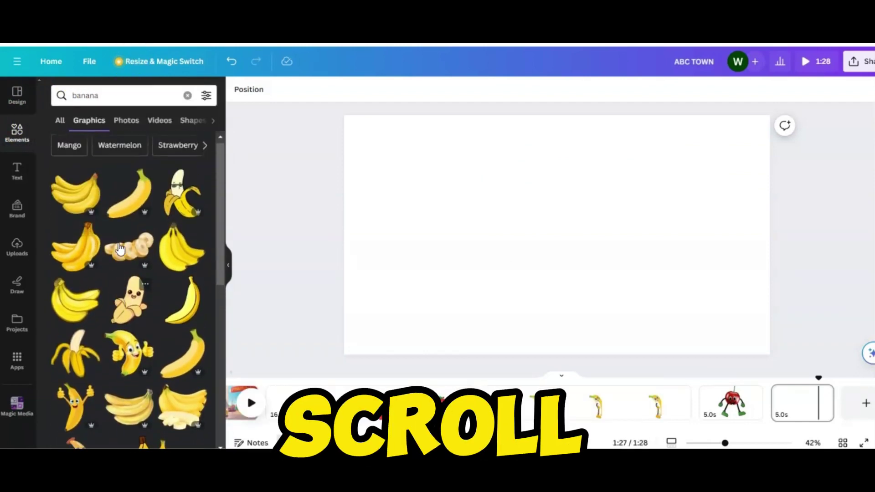
- Add a single curved banana graphic to the blank page and rotate it upright with the stem at the top
scroll(120, 250, down, 1)
click(197, 288)
click(187, 308)
drag(556, 354, 651, 278)
- Search the elements for "catoon mouth ezes" to find a face for the banana
click(112, 105)
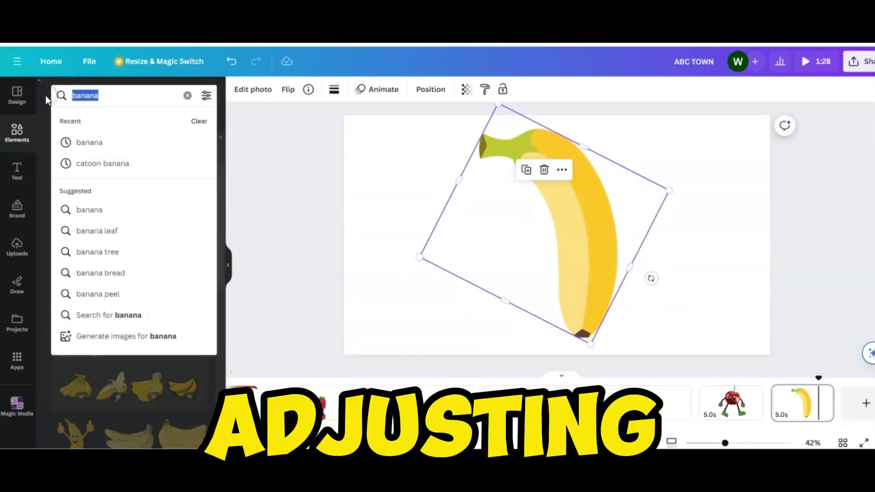
text(cartoon mouth ezes)
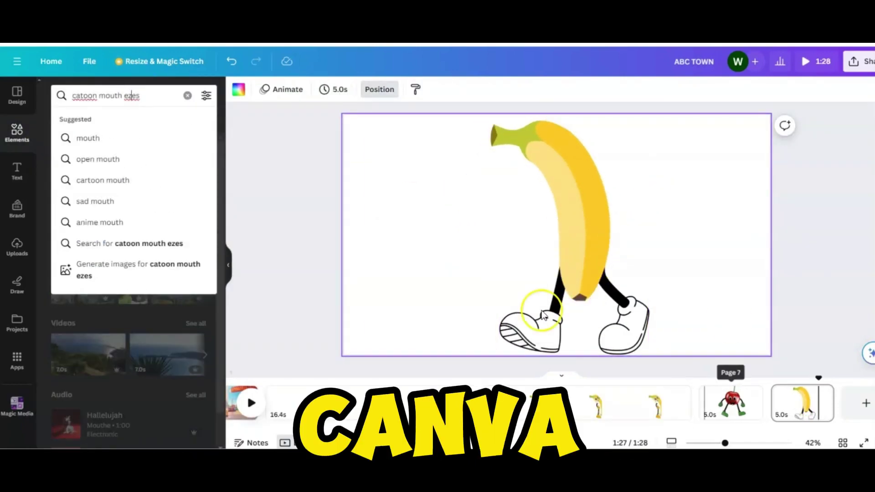
key(Return)
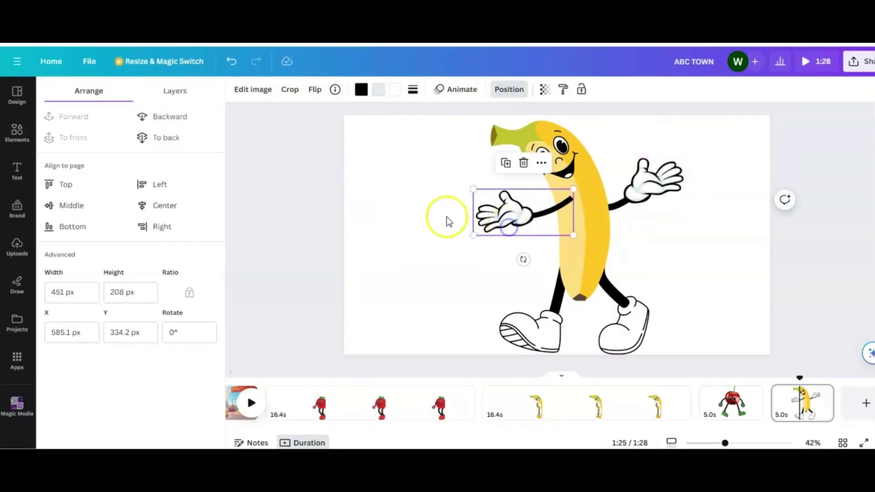
- Download the character artwork as PNG images, excluding pages 1 to 5 from the page selection
click(407, 248)
click(860, 61)
click(715, 330)
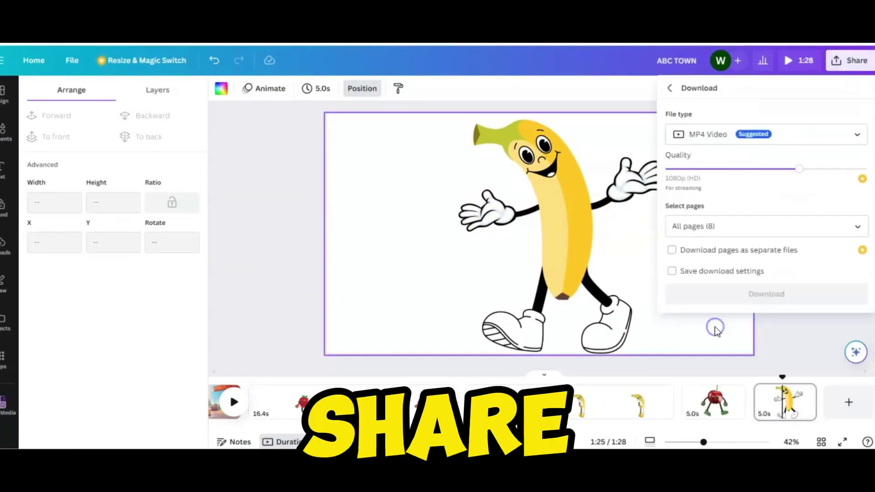
click(773, 229)
click(848, 308)
click(849, 338)
scroll(849, 338, down, 1)
click(848, 309)
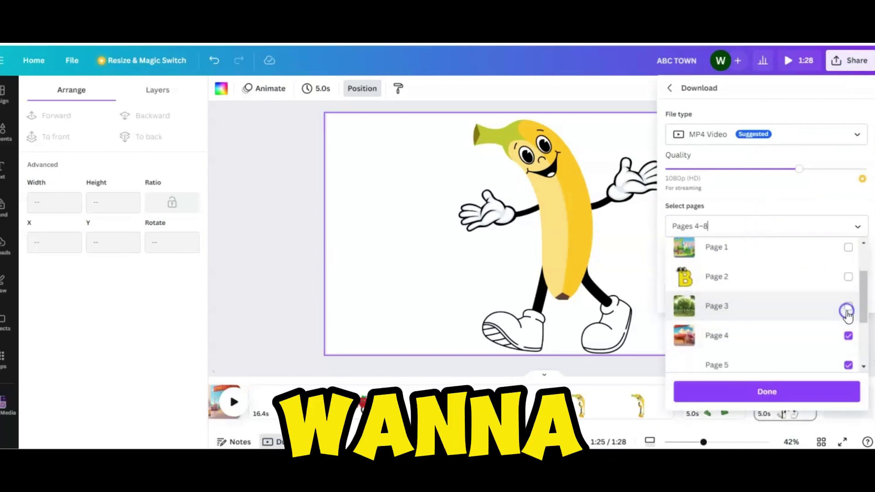
click(848, 337)
click(848, 366)
scroll(848, 367, down, 2)
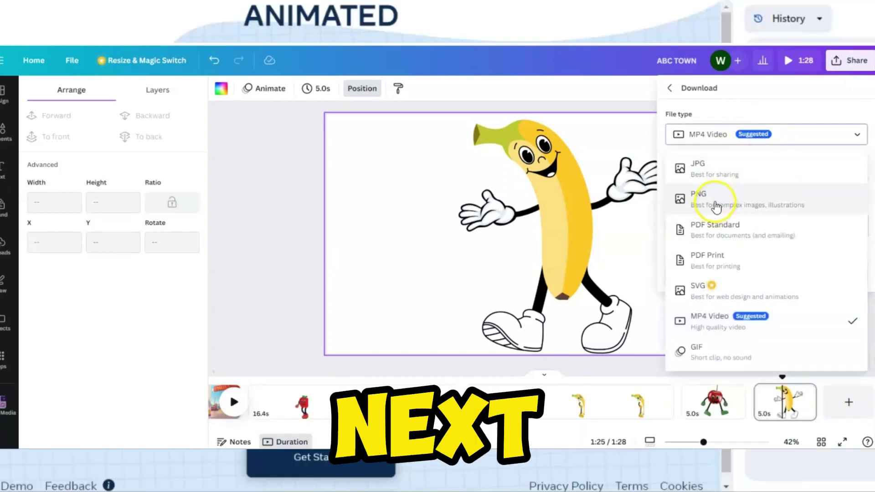
click(715, 204)
click(772, 337)
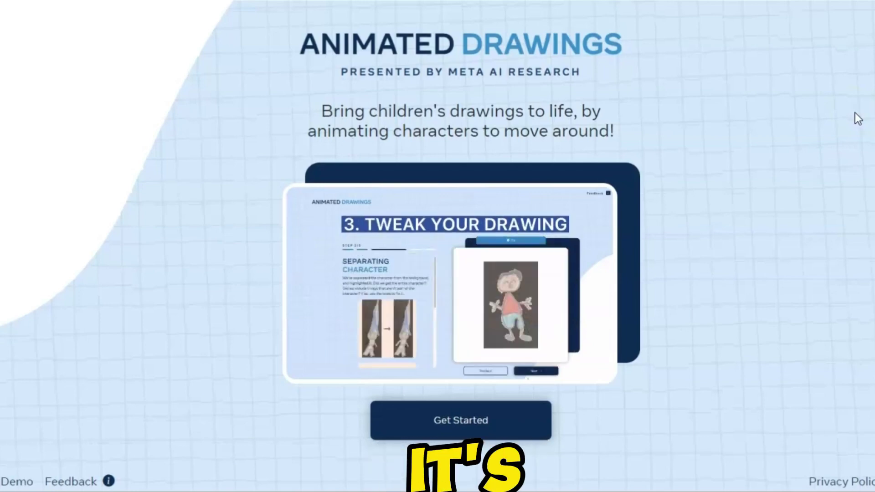
- Switch to Animated Drawings, start a new animation, upload the downloaded apple character image and accept the terms
click(473, 422)
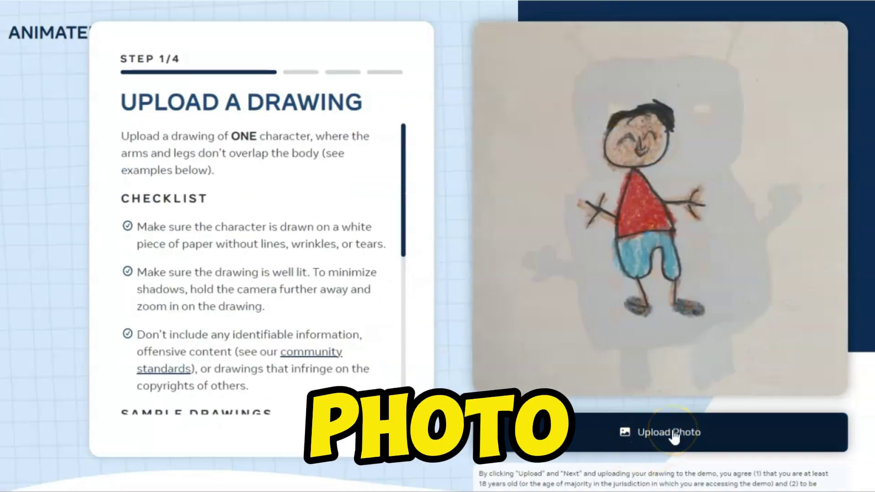
click(674, 434)
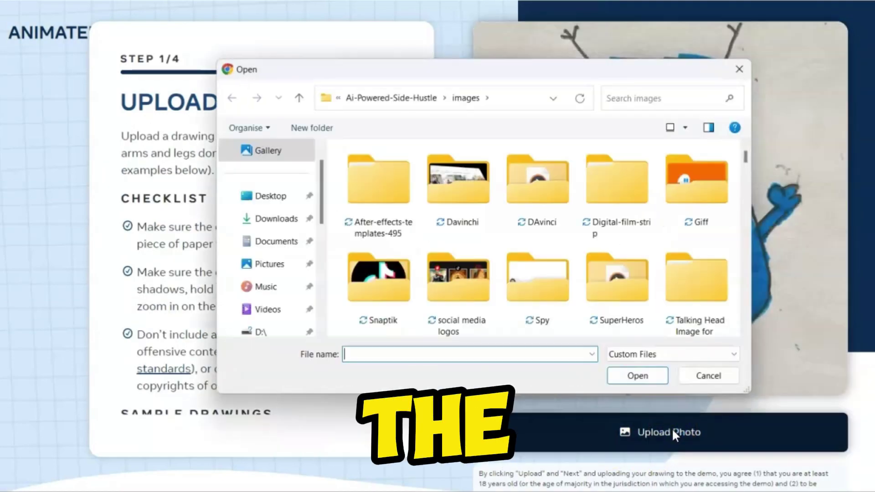
scroll(583, 283, down, 5)
click(445, 319)
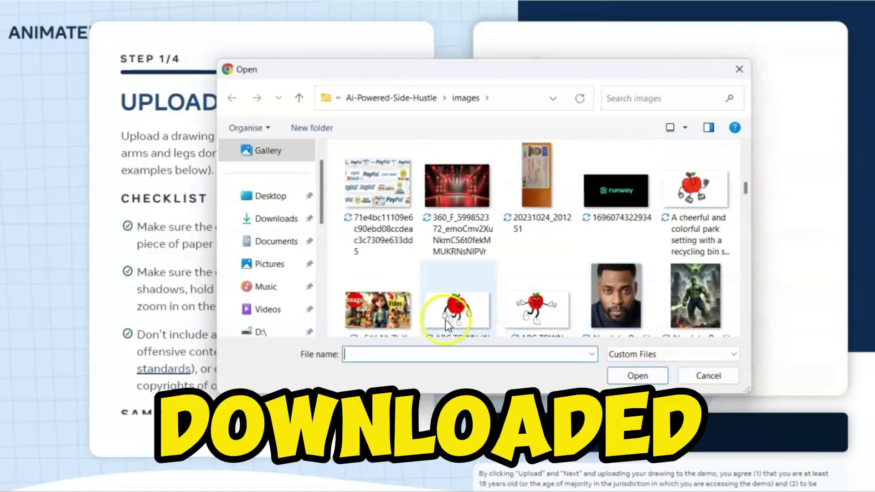
click(637, 376)
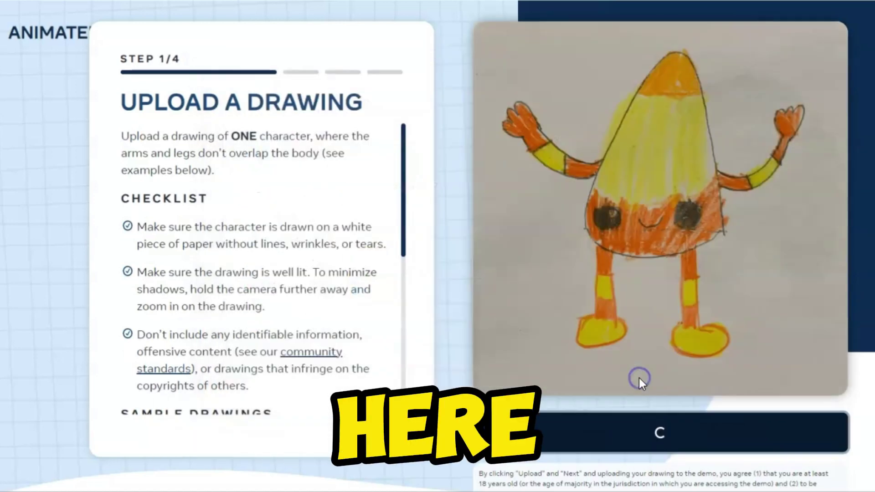
click(689, 432)
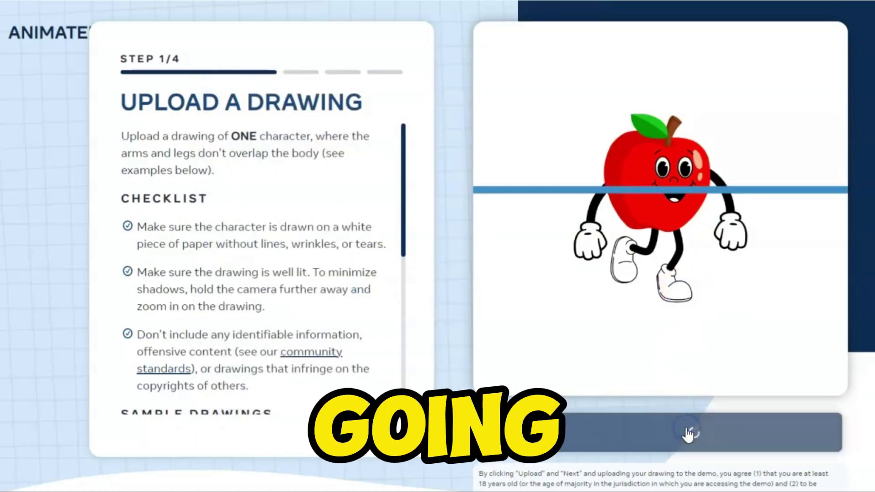
scroll(542, 239, down, 10)
click(504, 401)
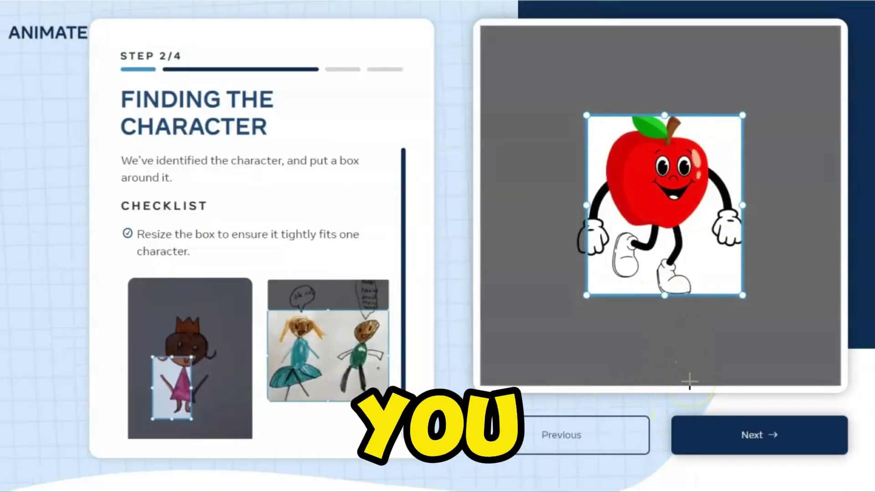
- Resize the bounding box to enclose the whole apple character, then continue through the separation stage to the motions
scroll(351, 356, down, 1)
drag(744, 296, 754, 308)
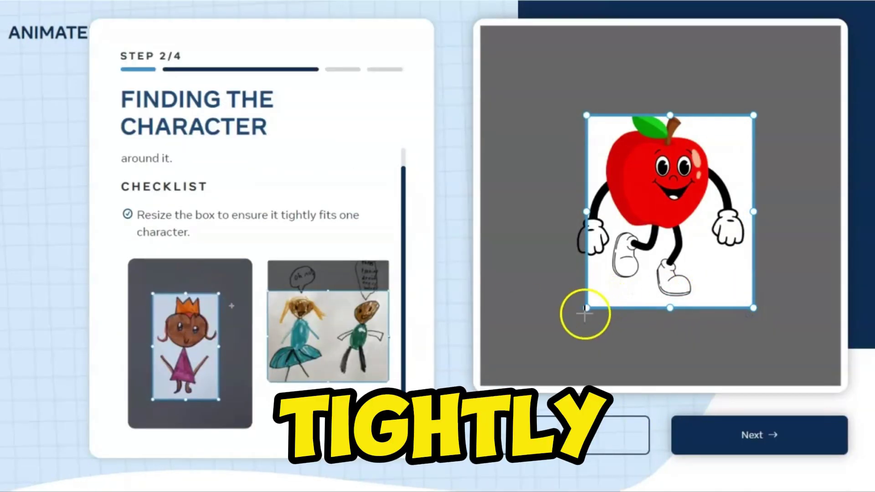
drag(586, 310, 571, 322)
drag(664, 114, 663, 106)
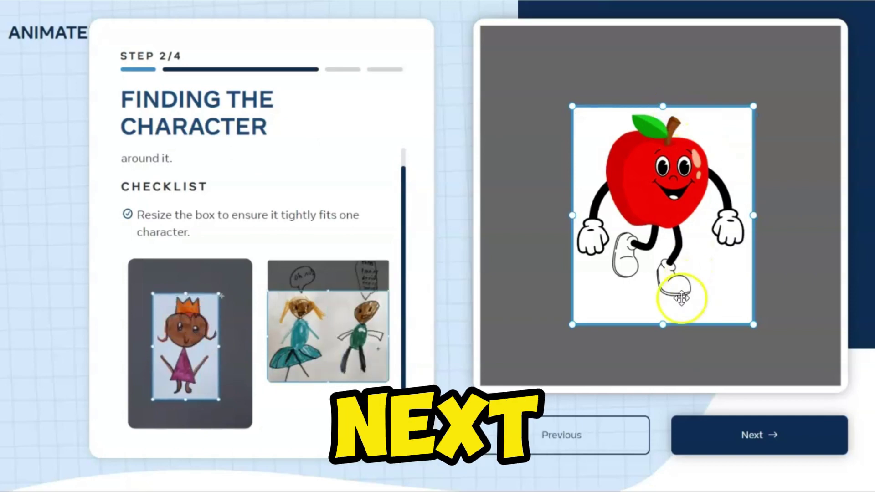
click(757, 435)
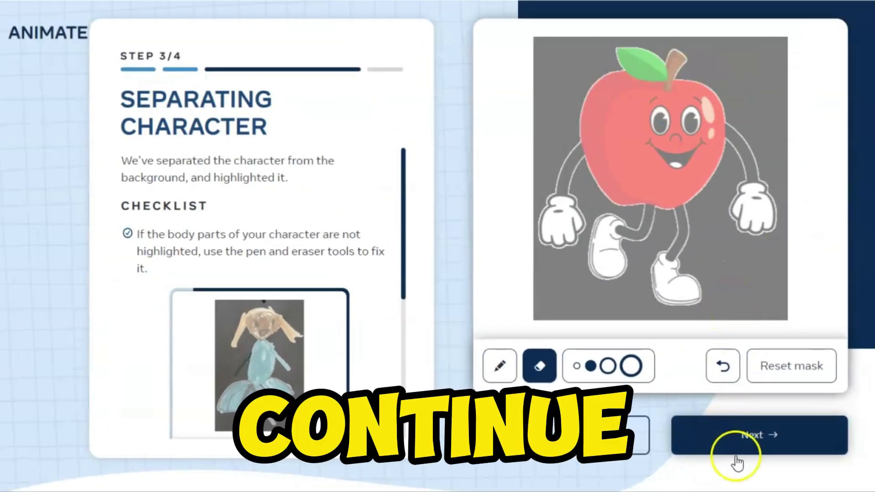
click(820, 378)
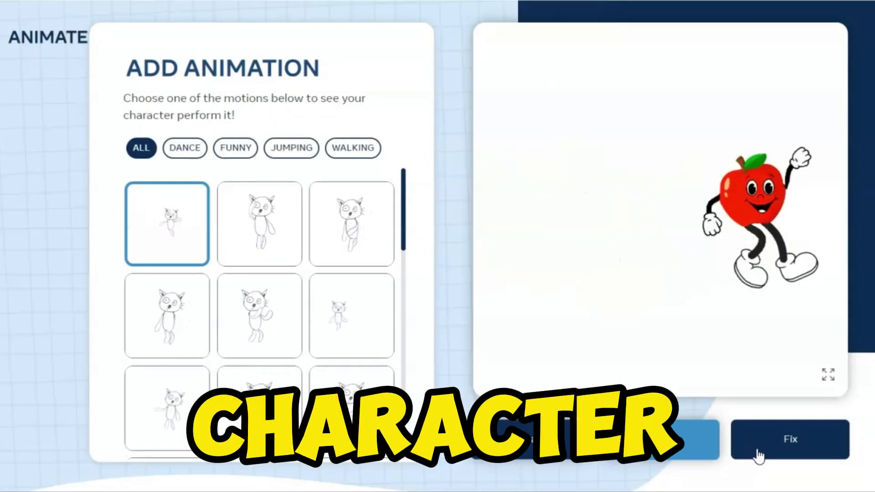
- Filter the motions to Walking, preview the first two on the apple character and apply the third
click(362, 148)
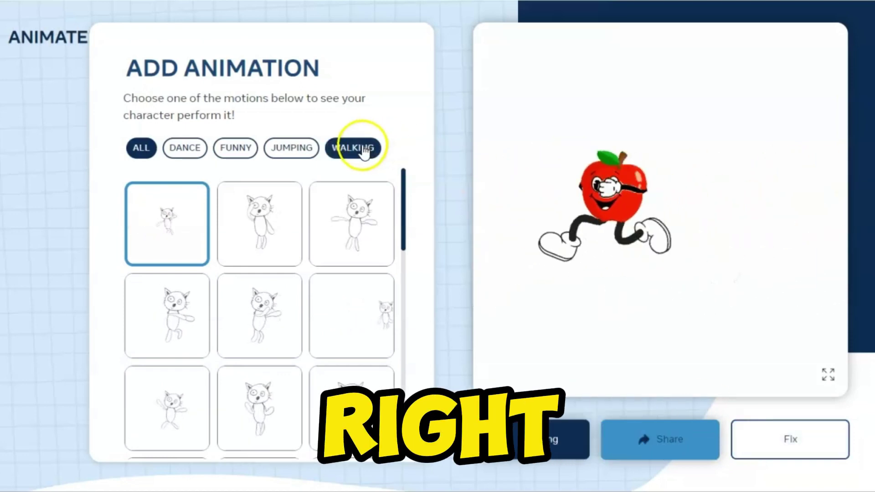
click(176, 217)
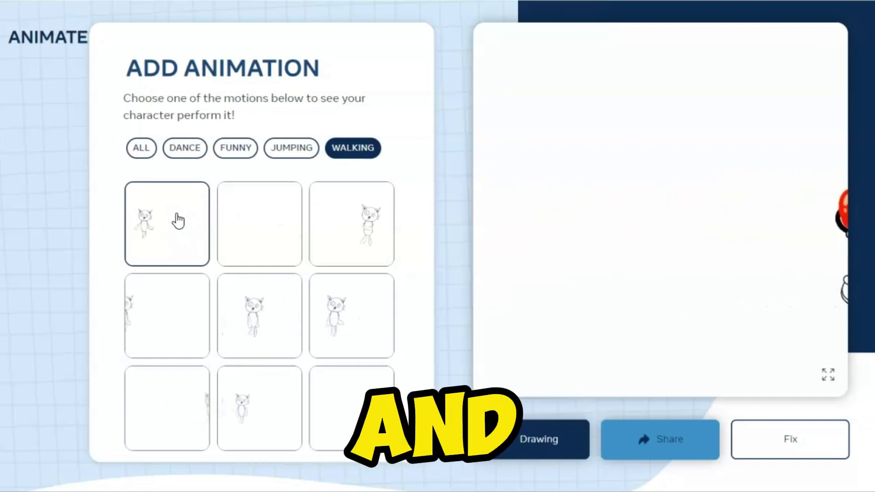
click(245, 214)
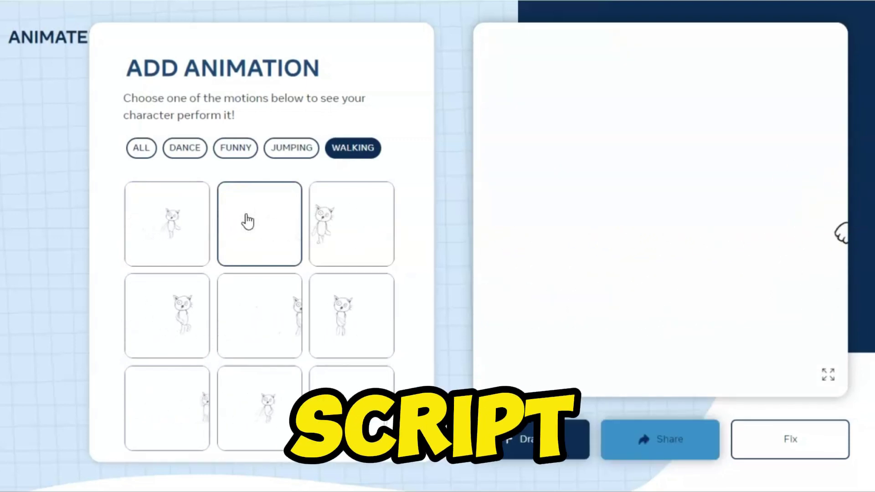
click(344, 225)
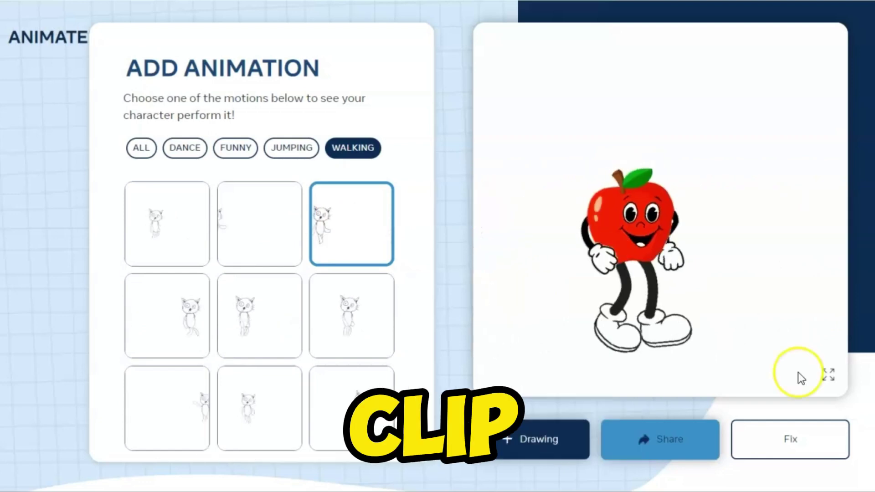
- View the walking apple animation full screen and download it as a video
click(827, 375)
click(748, 259)
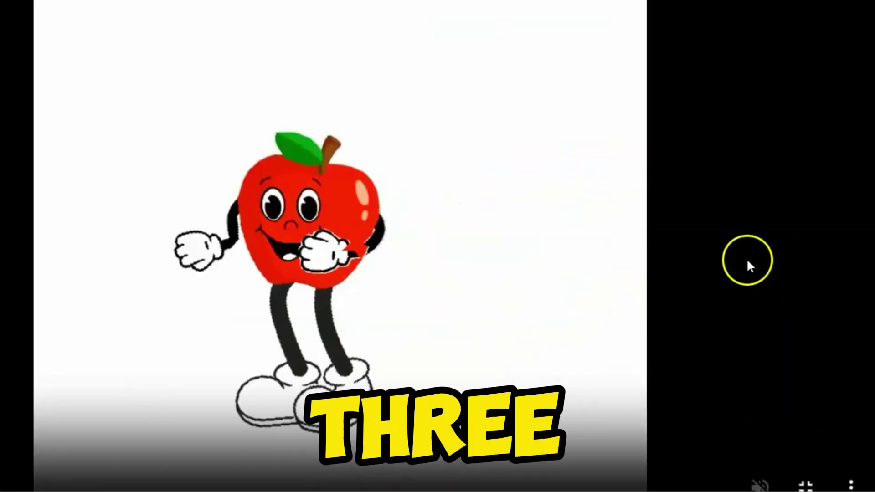
click(857, 416)
click(851, 481)
click(785, 420)
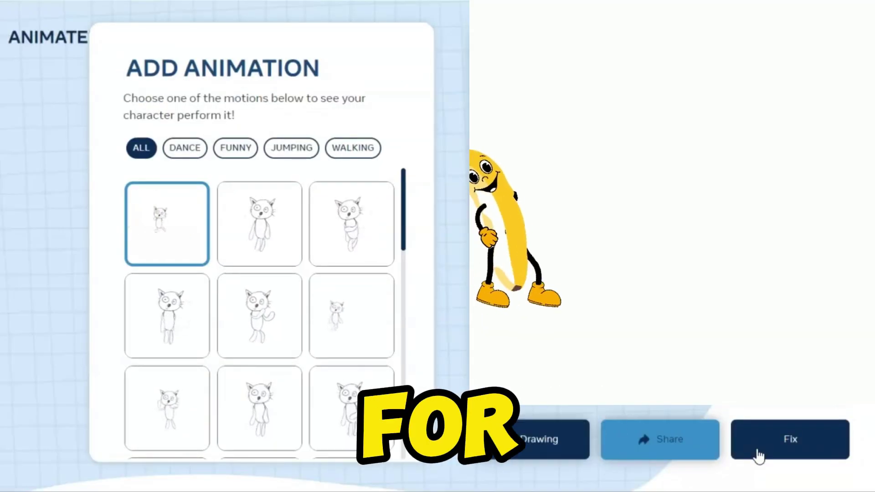
- Filter the banana character's motions to Walking and apply the first and second motions in turn
click(359, 149)
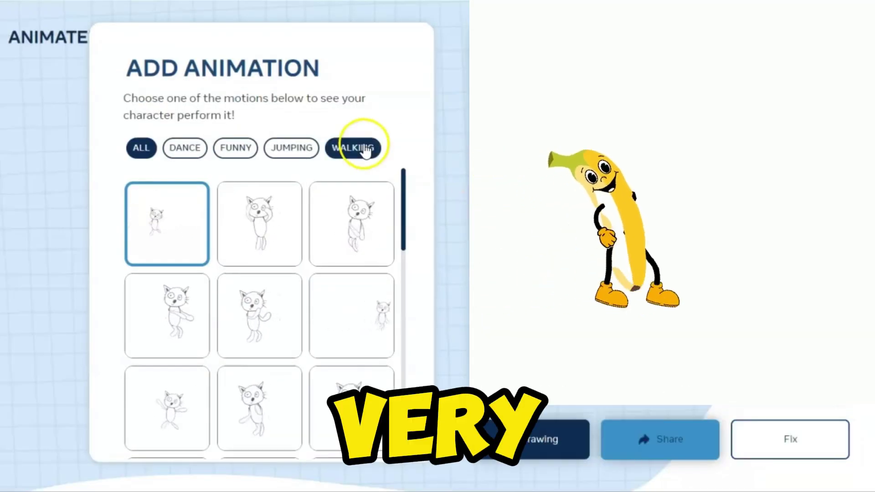
click(175, 215)
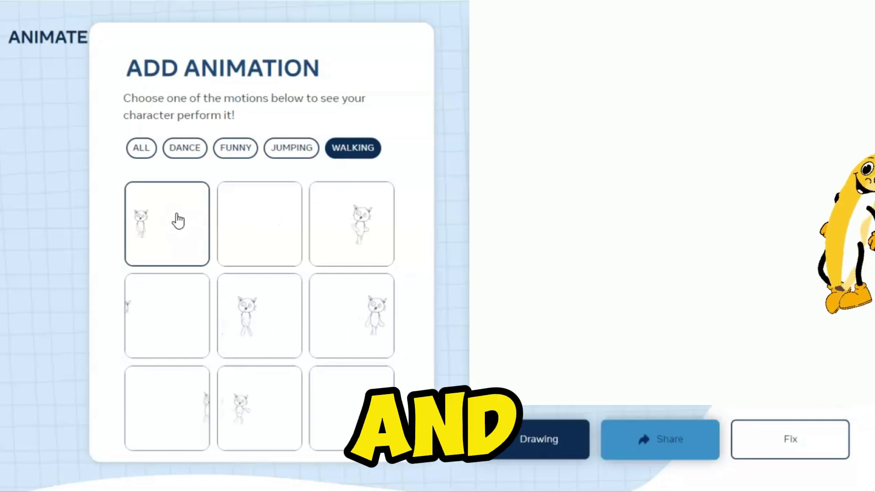
click(243, 214)
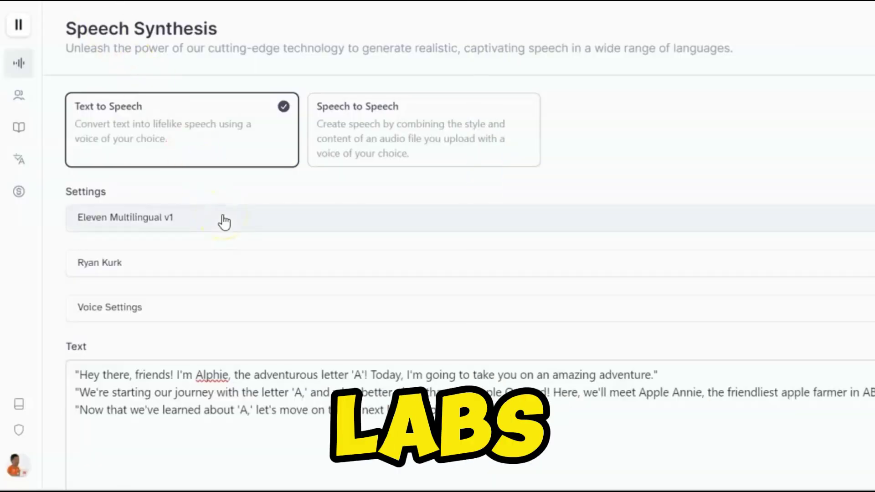
- In ElevenLabs Speech Synthesis, review the available speech models and browse the list of voices without changing the selection
click(221, 233)
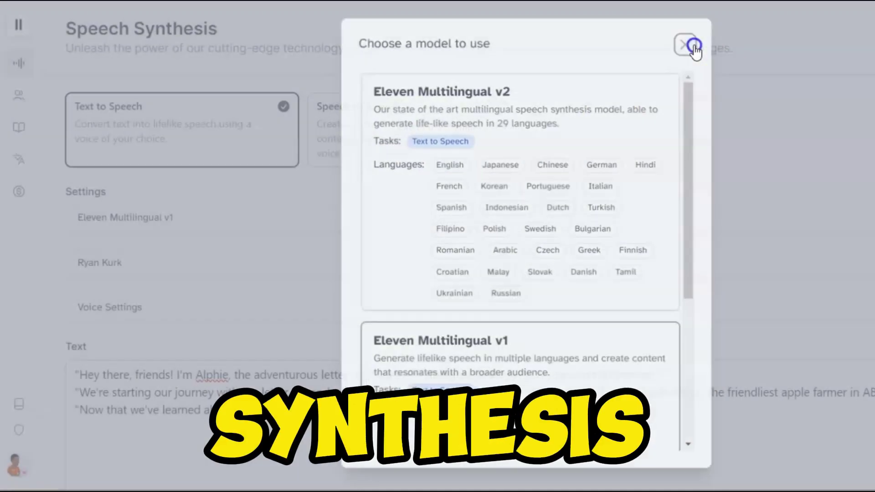
click(695, 45)
click(262, 274)
scroll(262, 276, down, 5)
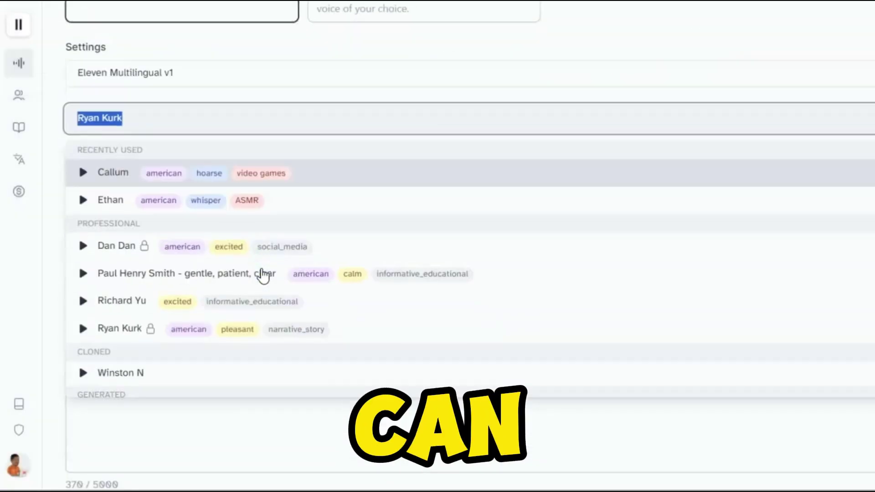
scroll(262, 275, down, 7)
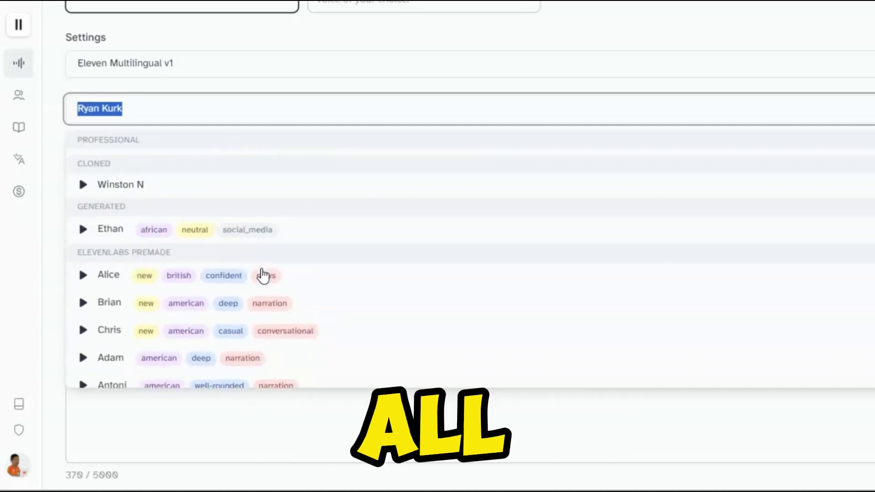
scroll(262, 275, down, 10)
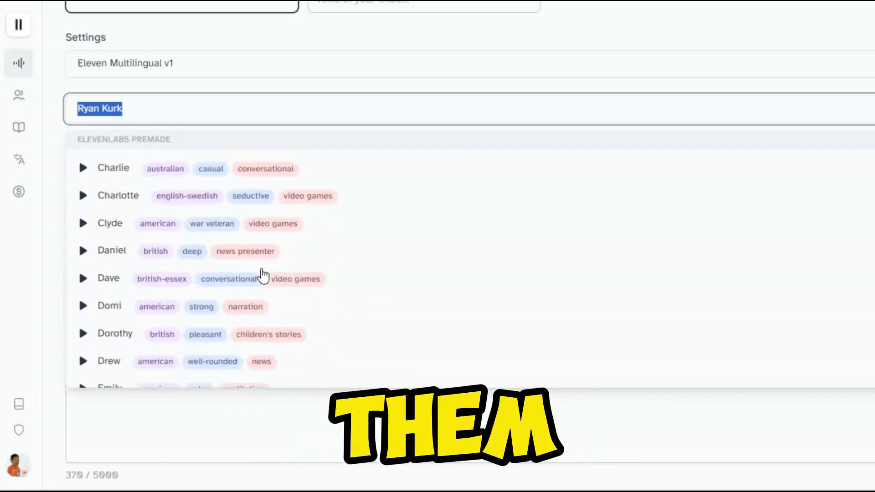
scroll(263, 271, down, 12)
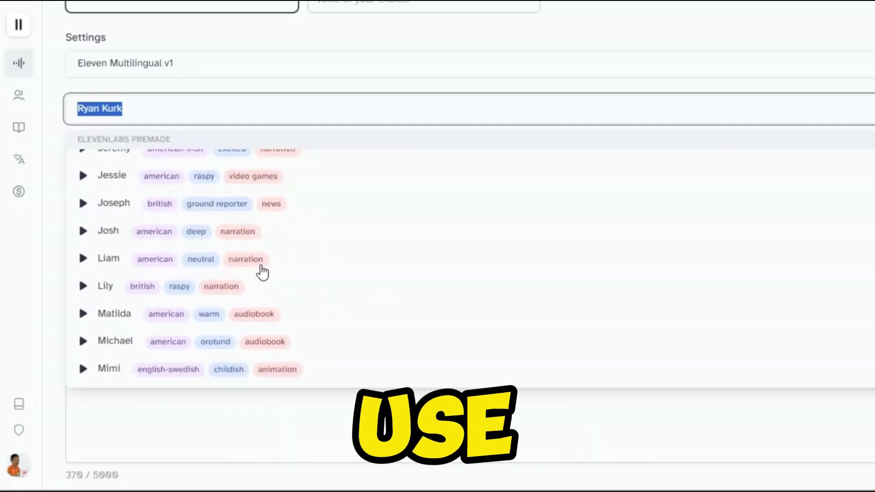
click(219, 359)
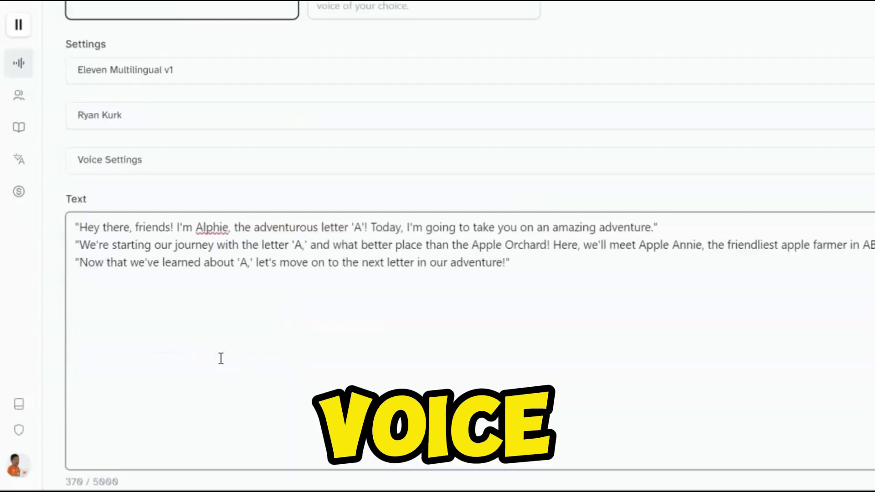
- Expand the voice settings to review the Stability and Clarity + Similarity options above the script
scroll(228, 268, up, 2)
click(202, 238)
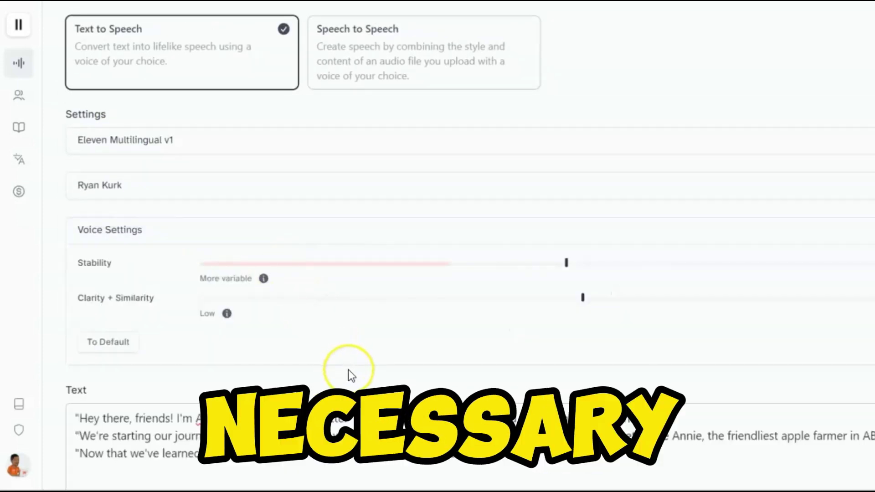
scroll(348, 370, down, 1)
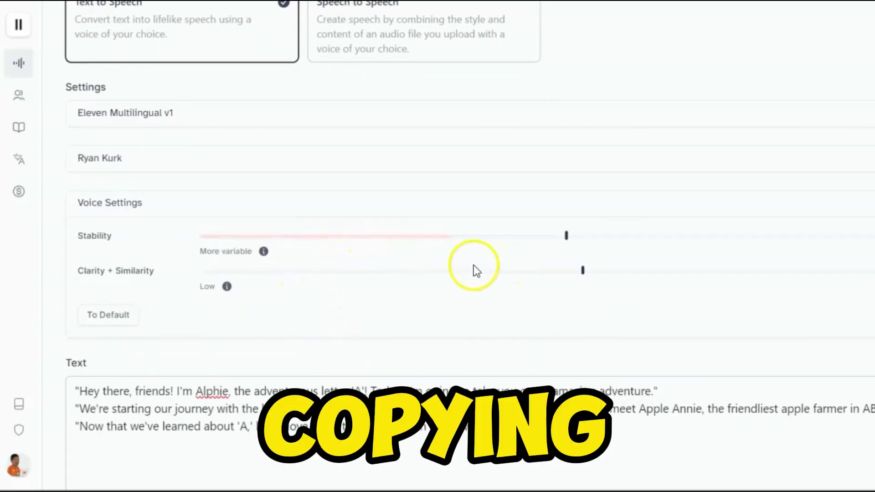
scroll(371, 354, down, 5)
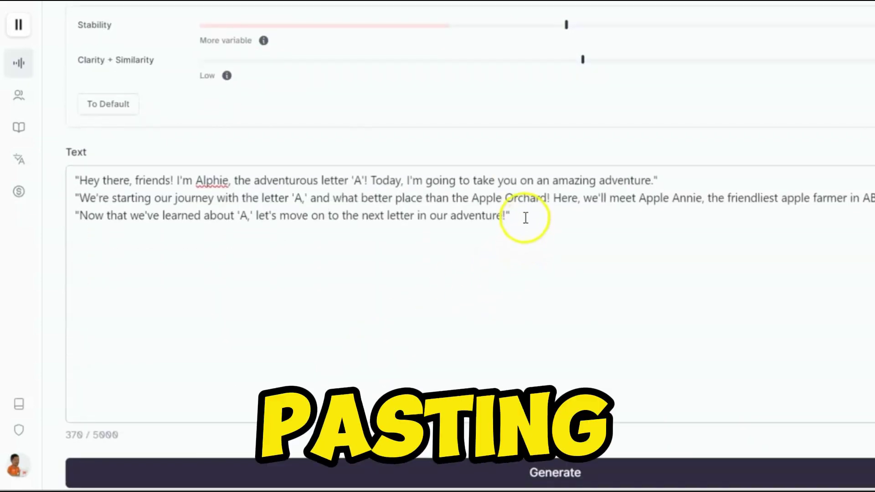
- Generate speech from the three-line Alphie letter A script and open the history of generated clips
drag(523, 217, 70, 190)
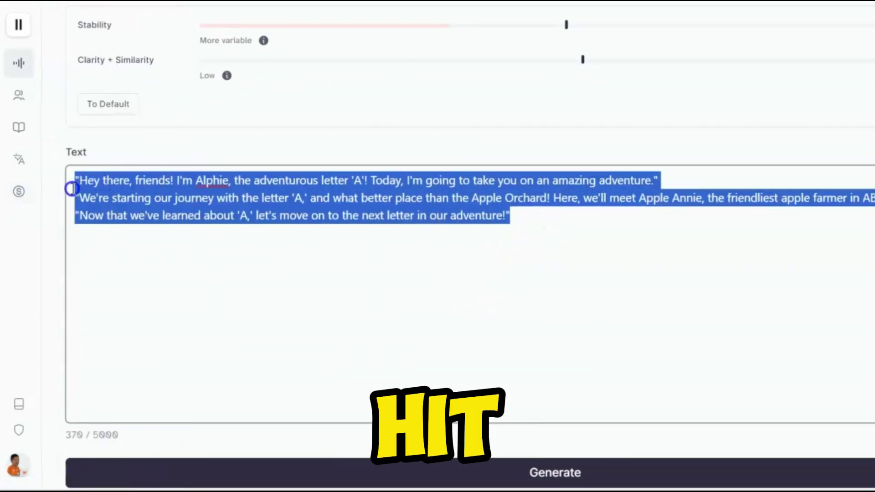
scroll(541, 469, down, 1)
click(546, 455)
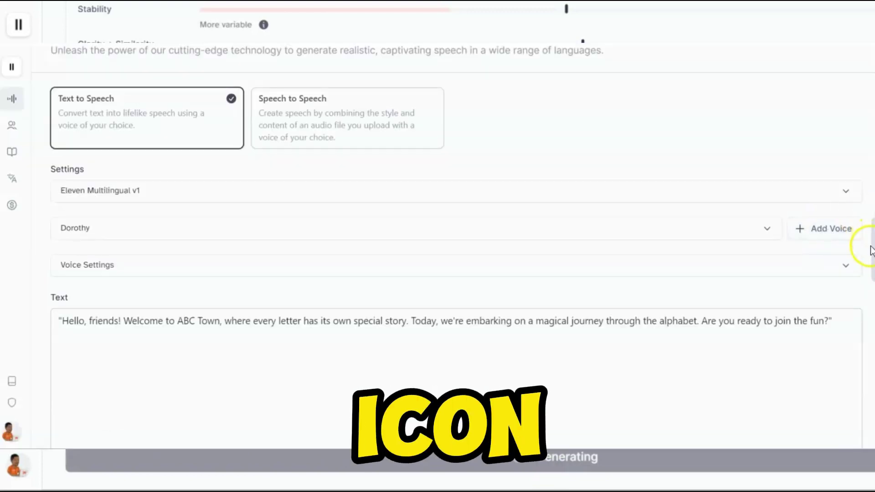
click(871, 249)
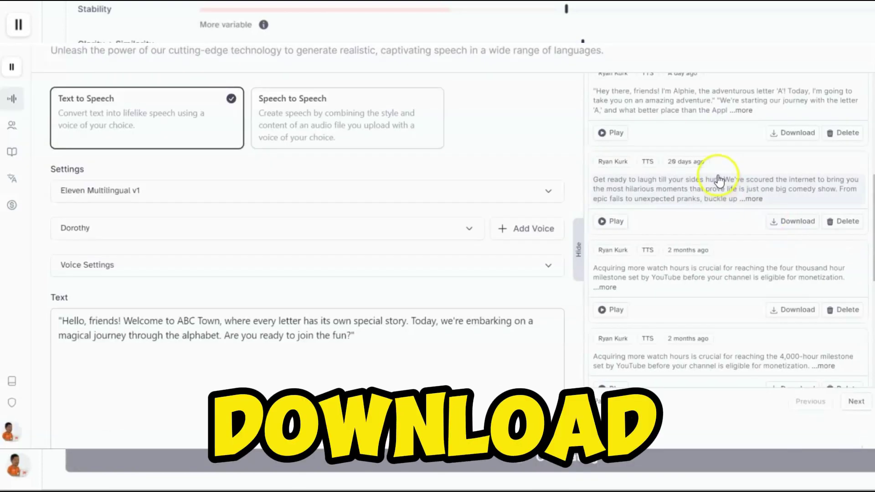
- Start downloading the Alphie letter A clip from the generation history as an MP3, and dismiss the save dialog
click(794, 136)
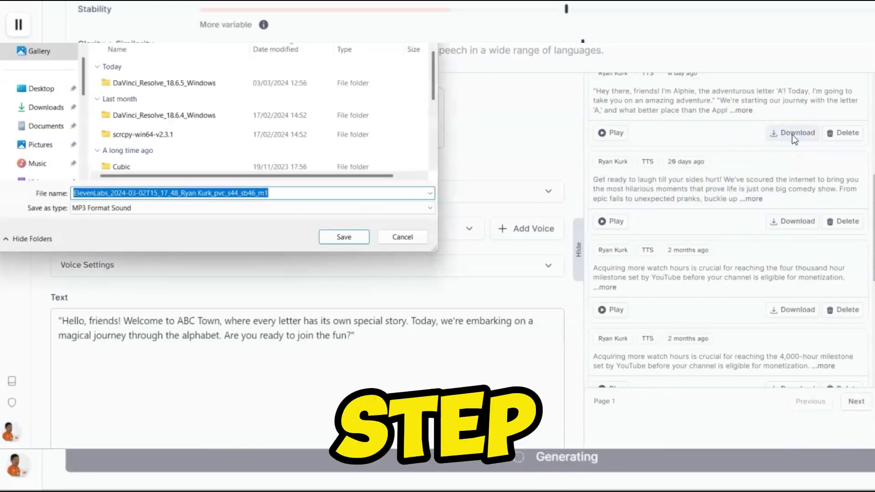
click(399, 236)
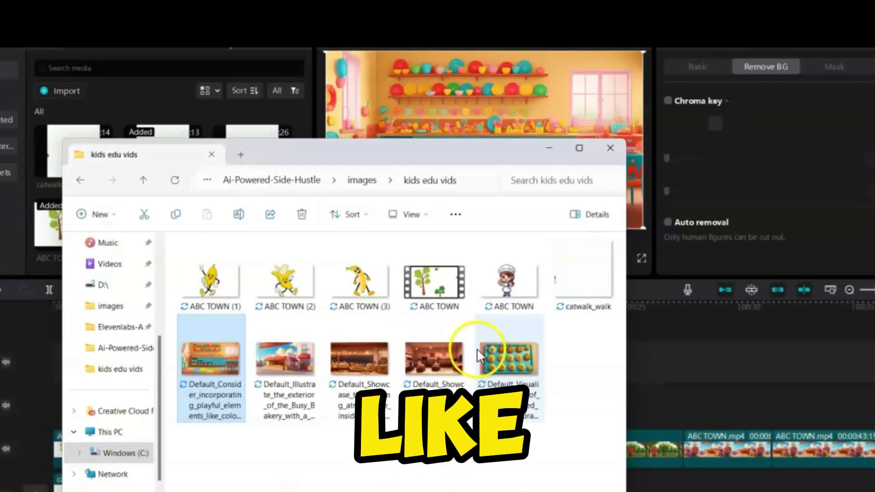
- In CapCut, add the baked-goods tray image from the kids edu vids folder above the other bakery images and shift it slightly along the timeline
drag(476, 349, 662, 379)
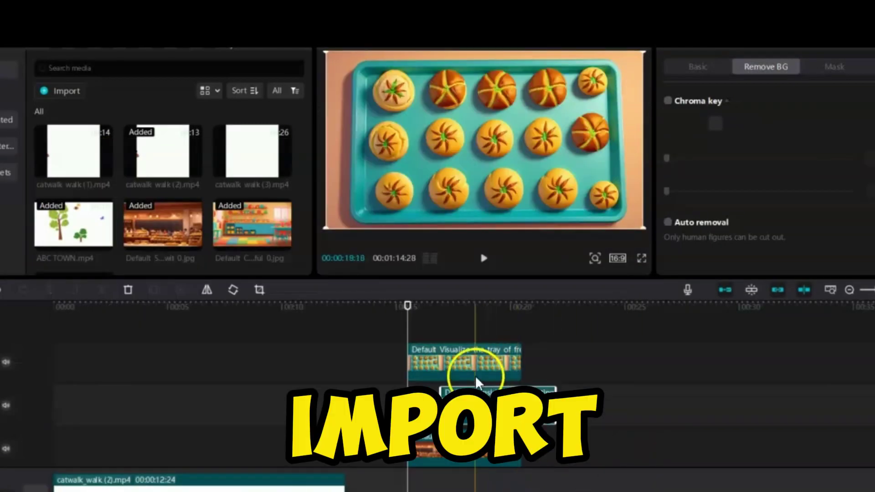
drag(475, 371, 514, 371)
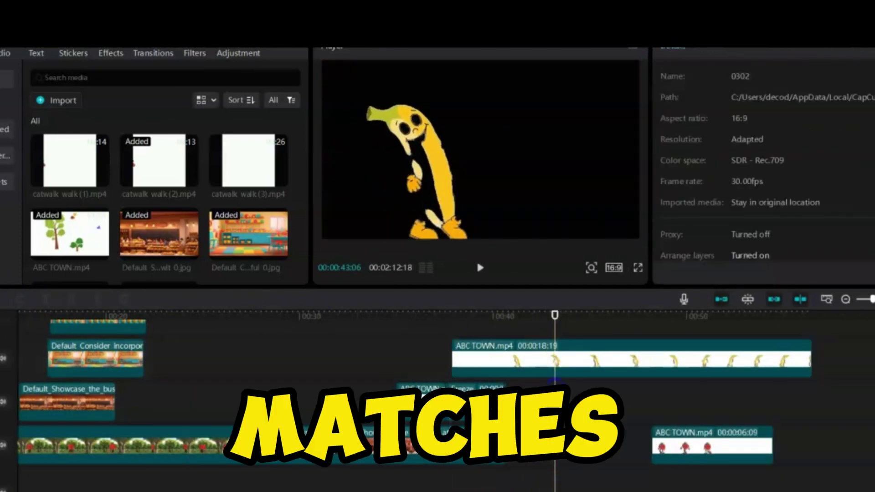
- Move the banana's 18:19 ABC TOWN clip earlier on its track, to start at about 35 seconds and overlap the bakery interior scene
drag(555, 381, 504, 367)
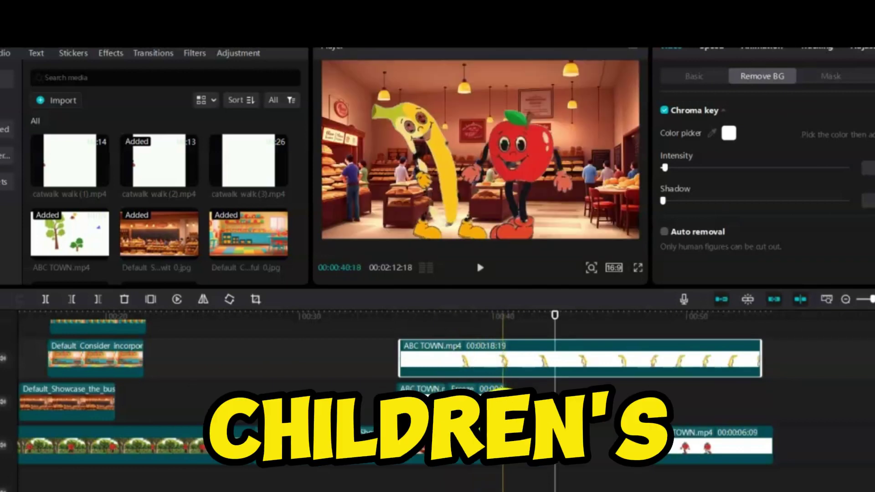
click(506, 336)
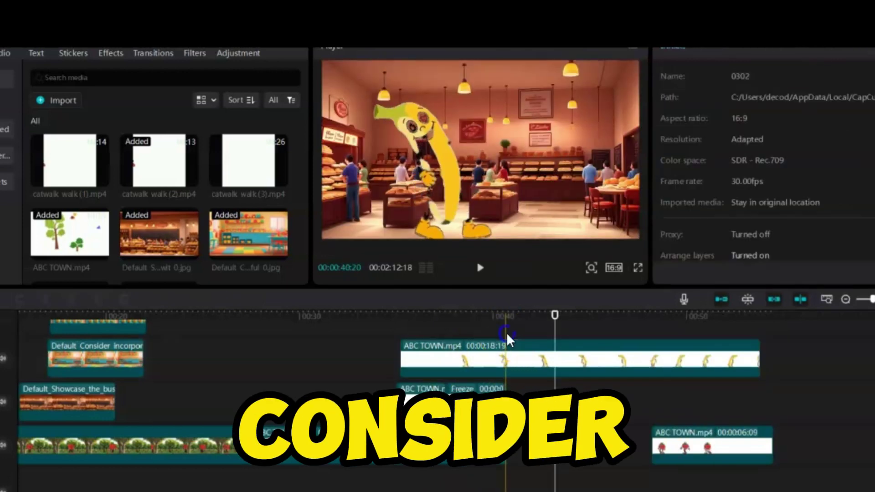
scroll(502, 367, up, 2)
click(504, 366)
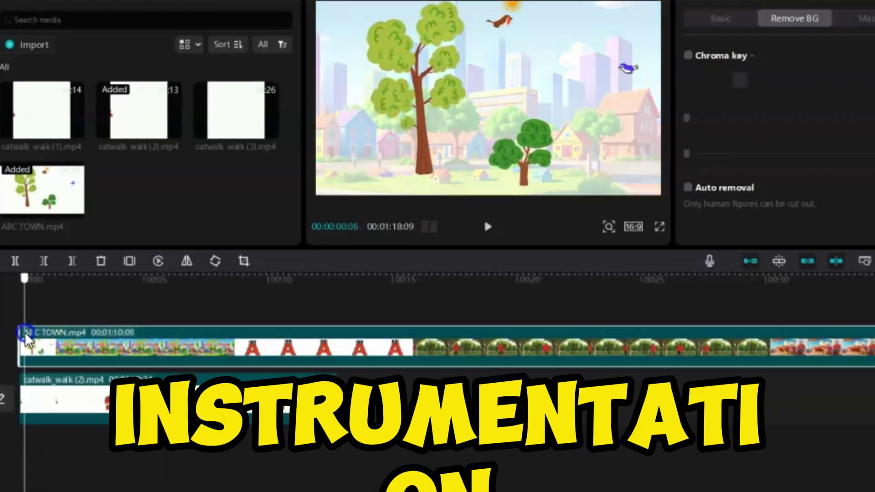
- Split the ABC TOWN clip at 6:26 and cut the leading part of the second piece up to about 8 seconds
drag(24, 335, 190, 336)
click(15, 261)
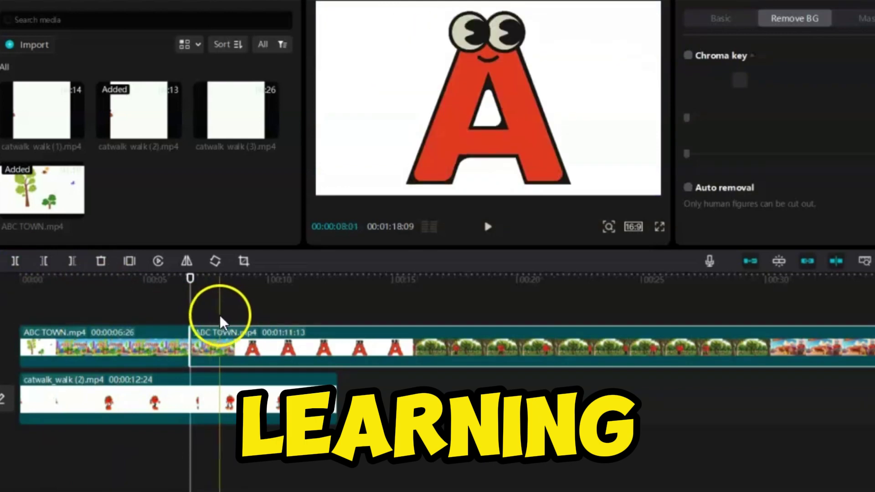
click(223, 317)
click(208, 342)
click(43, 261)
drag(253, 348, 220, 349)
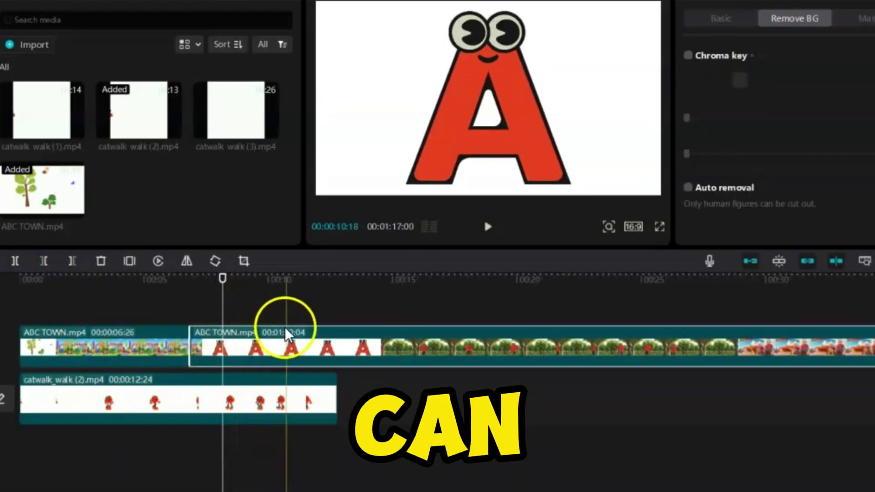
- Split the ABC TOWN clip near the end of the orchard scene at 27:17 and trim the new piece's start up to about 29:19
click(369, 319)
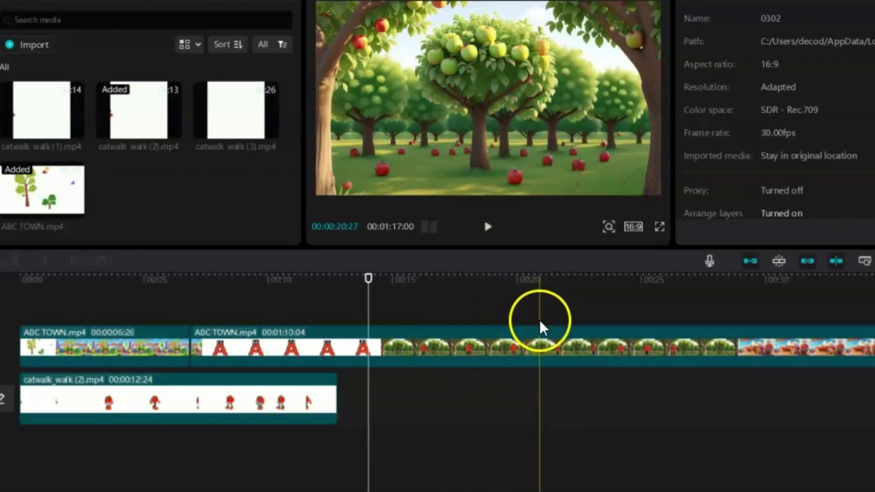
click(705, 347)
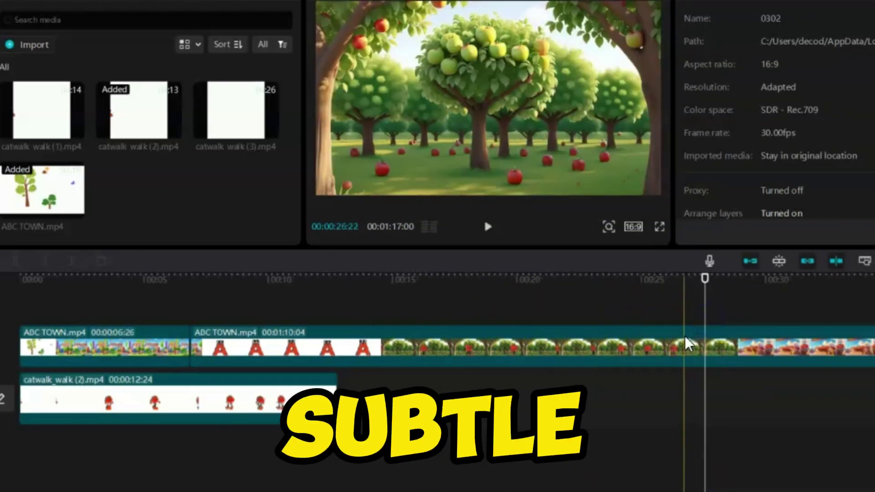
click(15, 260)
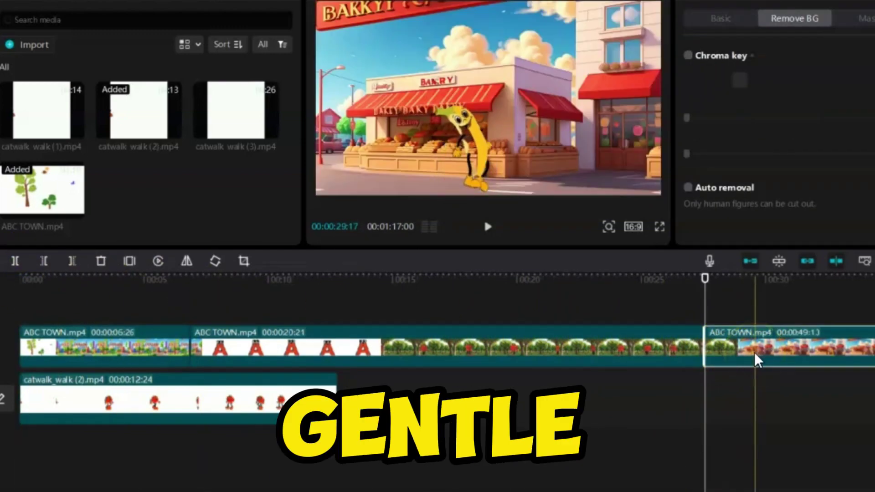
click(756, 373)
click(44, 261)
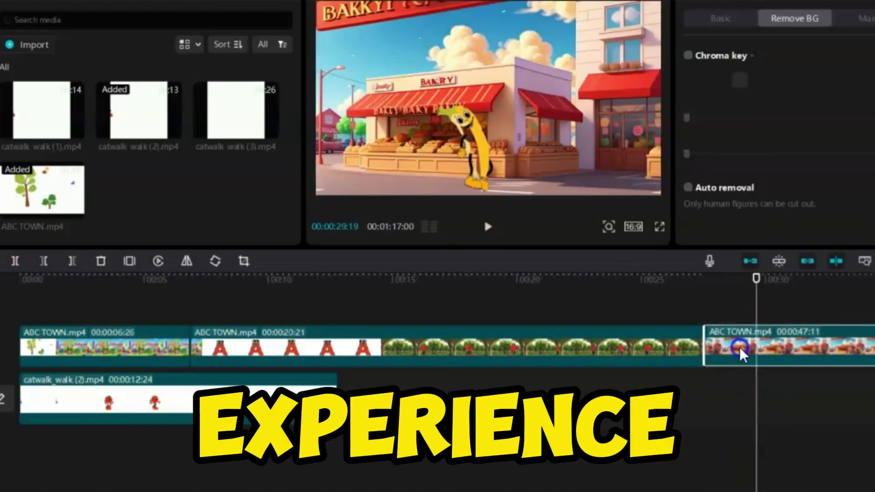
drag(739, 356, 733, 390)
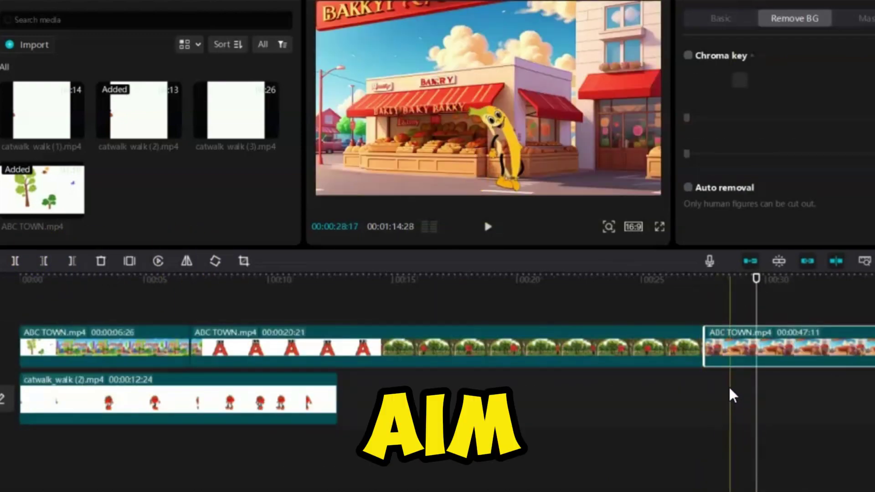
- Split the bakery exterior section of the ABC TOWN clip at 31:13
click(801, 387)
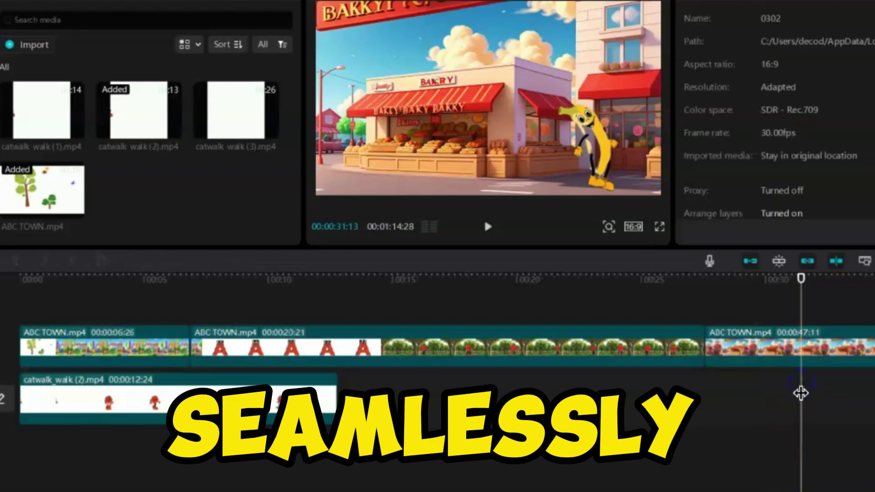
click(822, 359)
key(ctrl+b)
- Bring the first bakery interior image, Default_Showcase_the_bustling_atmosphere, from the kids edu vids folder into the timeline near the bakery scenes
scroll(314, 332, right, 5)
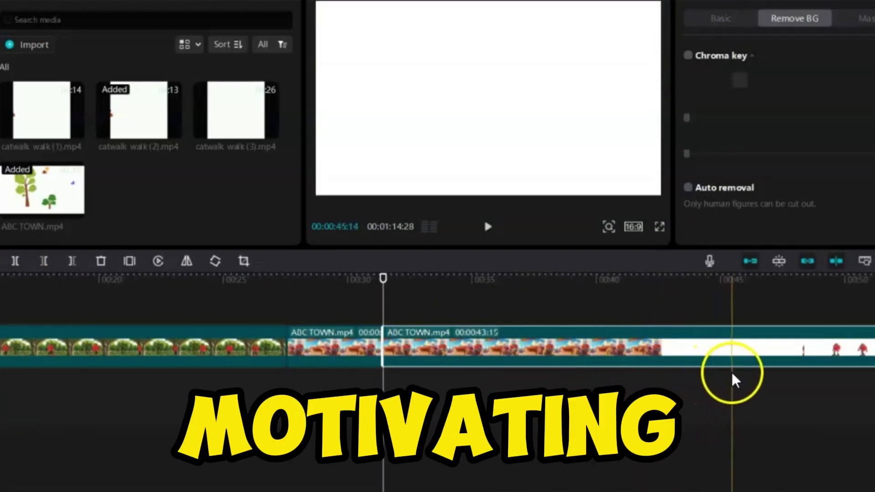
scroll(775, 388, right, 3)
scroll(866, 377, right, 3)
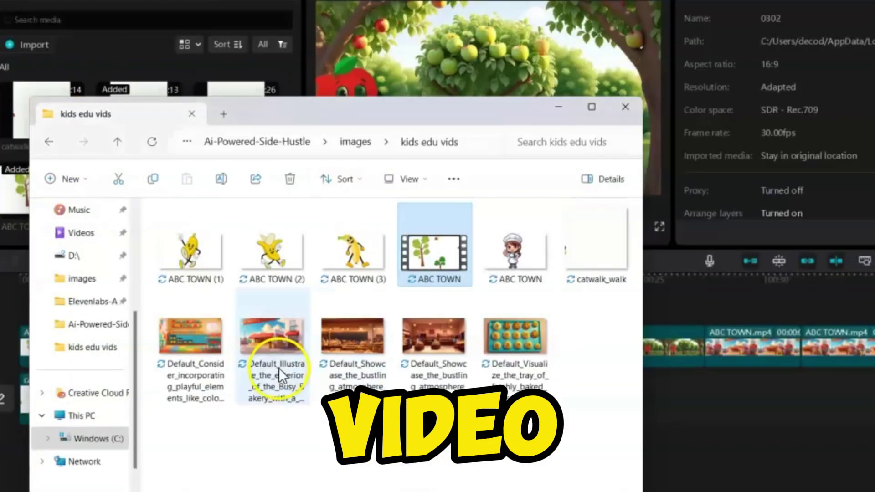
drag(352, 346, 662, 395)
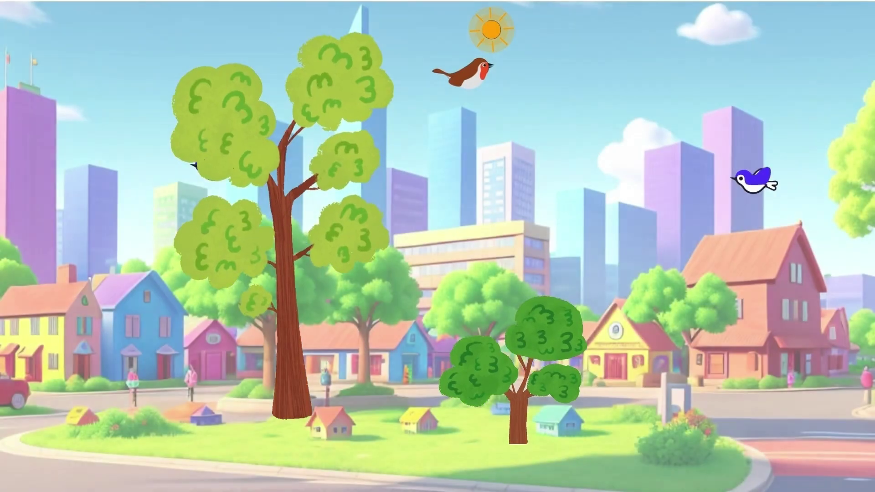